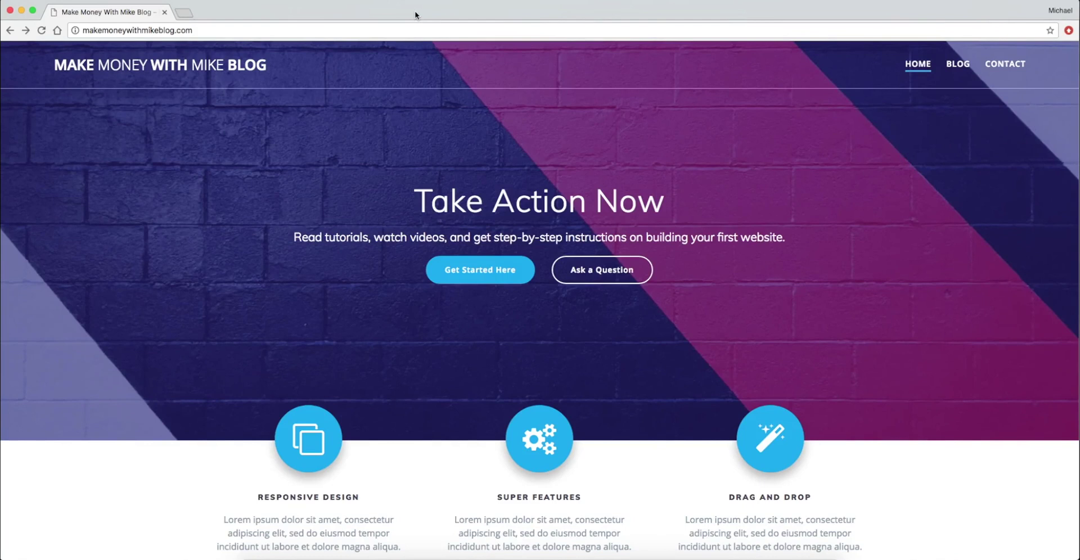
# - Check the site's web address and skim the home page down to the Super Features section
pyautogui.press('super+l')
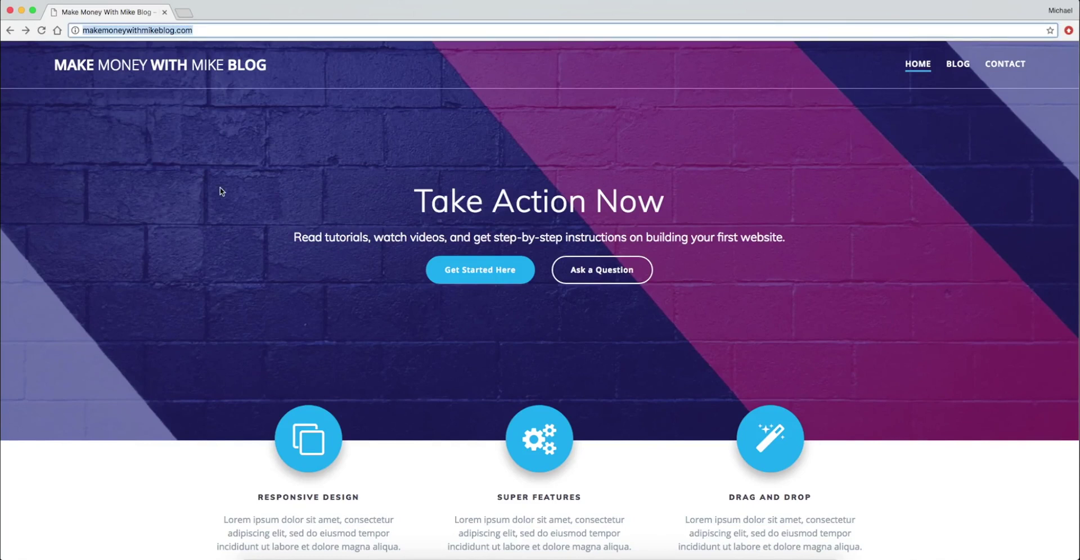
pyautogui.click(214, 112)
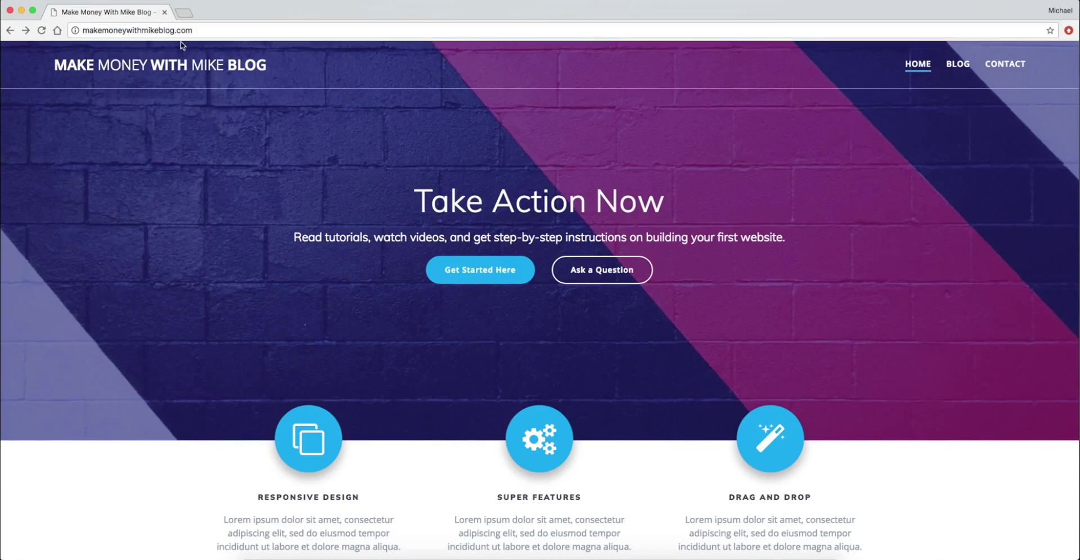
pyautogui.scroll(-1, 266, 316)
pyautogui.scroll(-3, 261, 429)
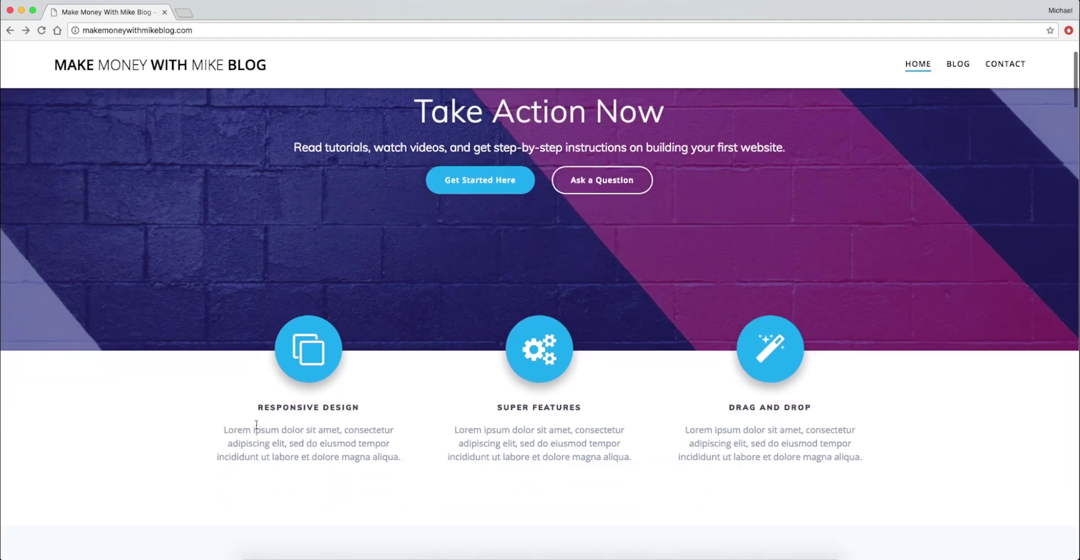
pyautogui.moveTo(252, 429); pyautogui.dragTo(351, 454)
pyautogui.moveTo(484, 430); pyautogui.dragTo(579, 453)
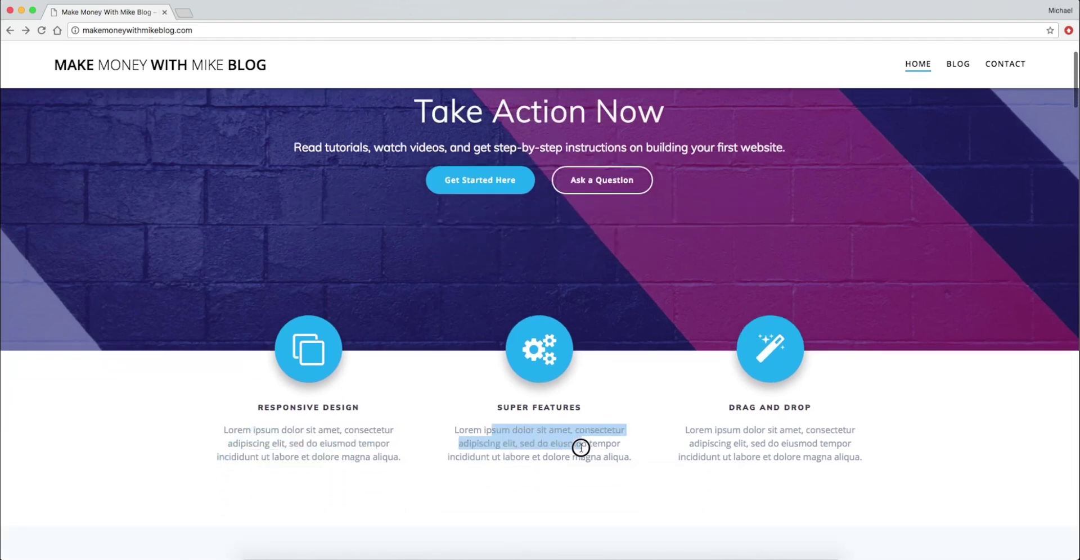
pyautogui.click(195, 407)
# - Scroll further down the home page to the Our Team section
pyautogui.scroll(-5, 192, 406)
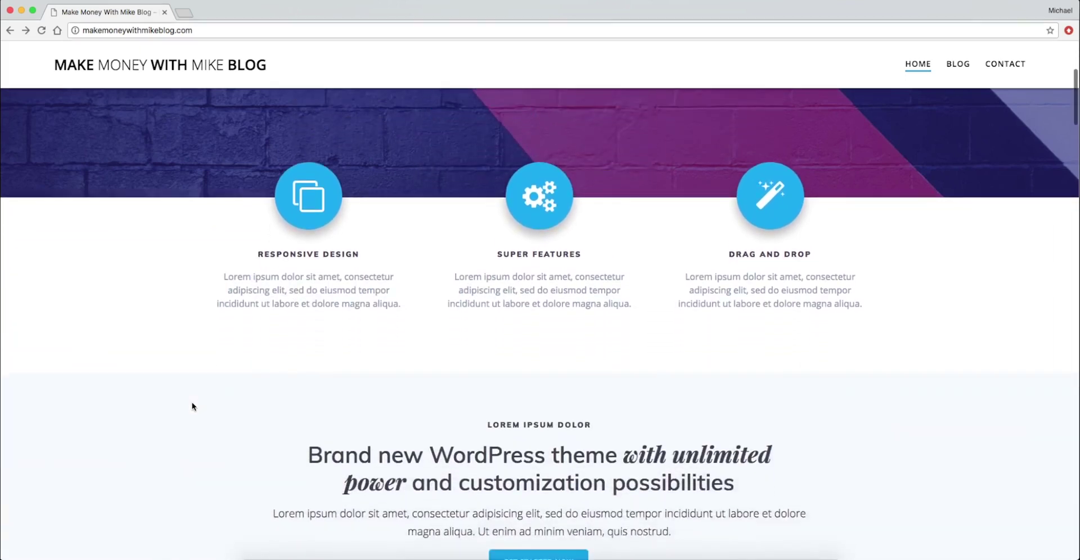
pyautogui.scroll(-4, 192, 406)
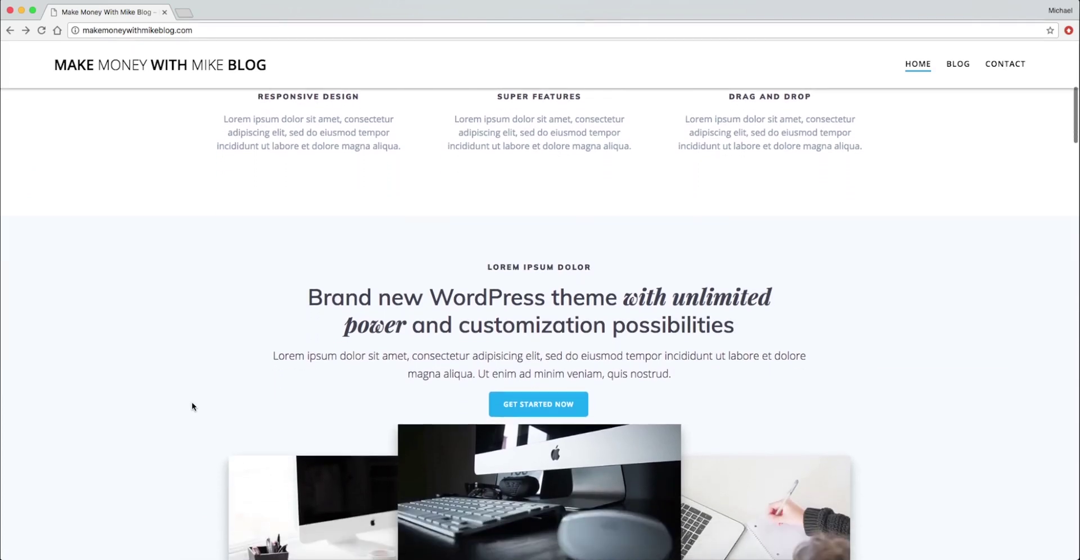
pyautogui.scroll(-1, 192, 406)
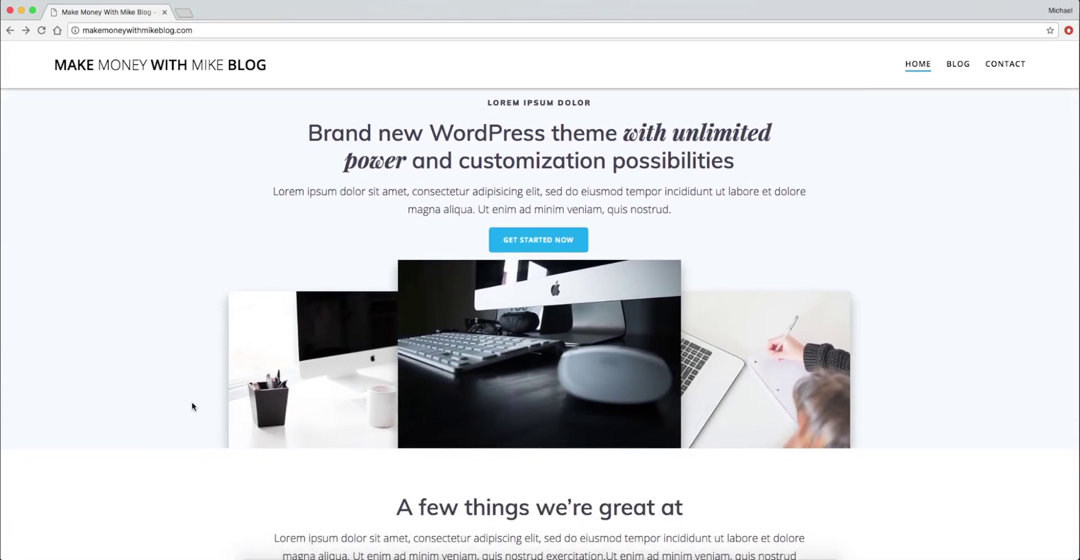
pyautogui.scroll(-4, 177, 371)
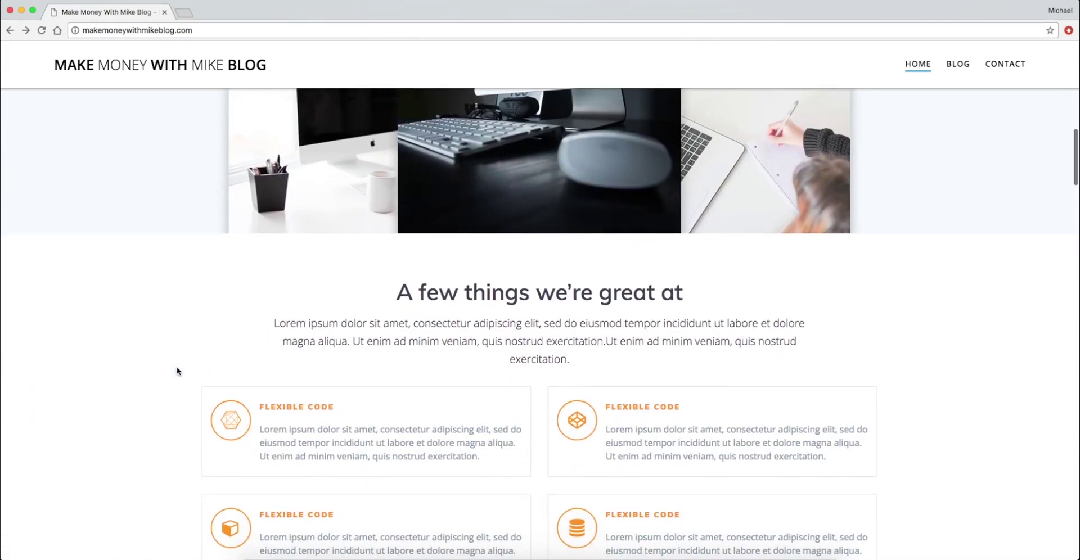
pyautogui.scroll(-6, 177, 371)
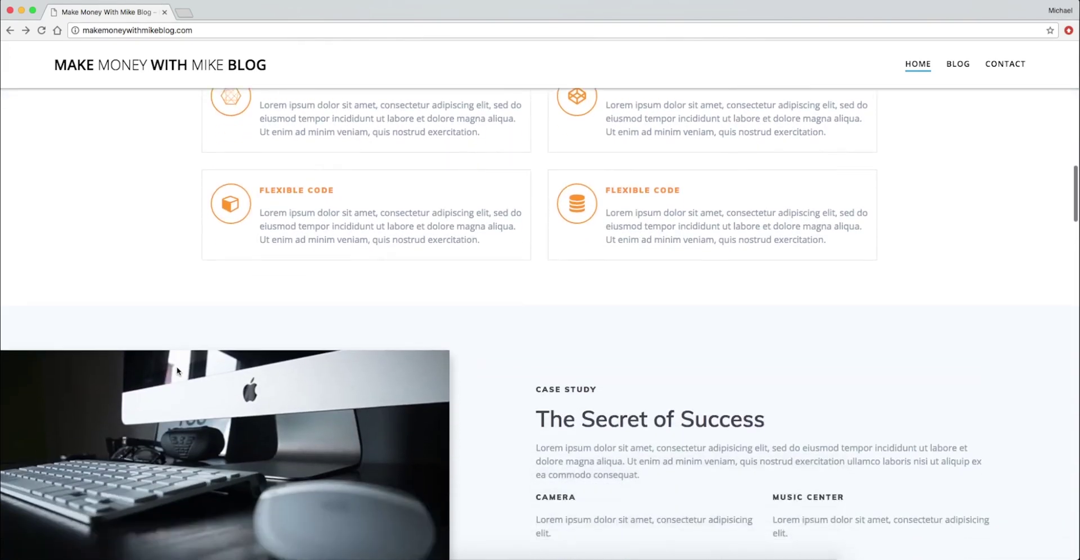
pyautogui.scroll(-8, 178, 372)
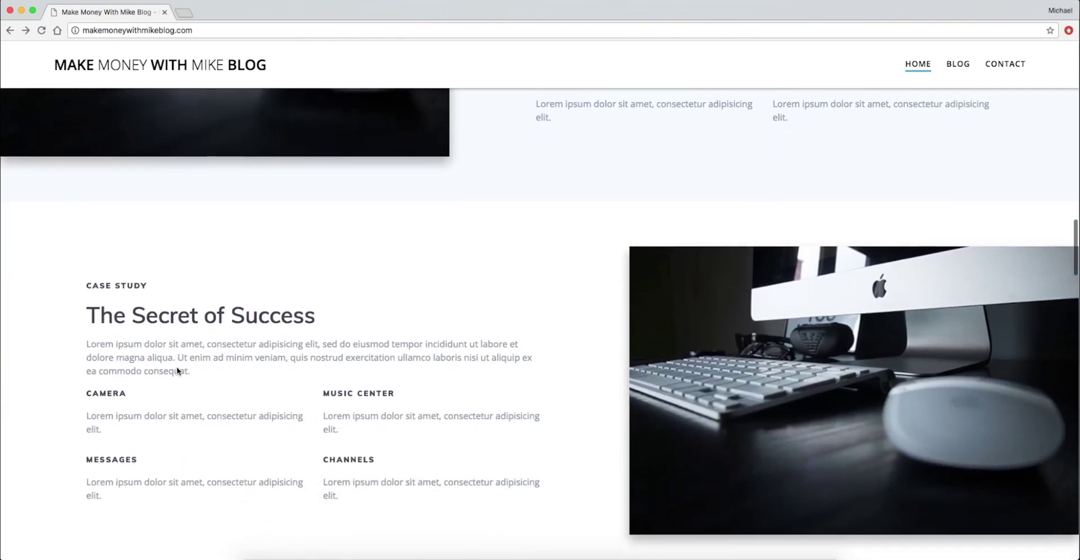
pyautogui.scroll(-6, 728, 355)
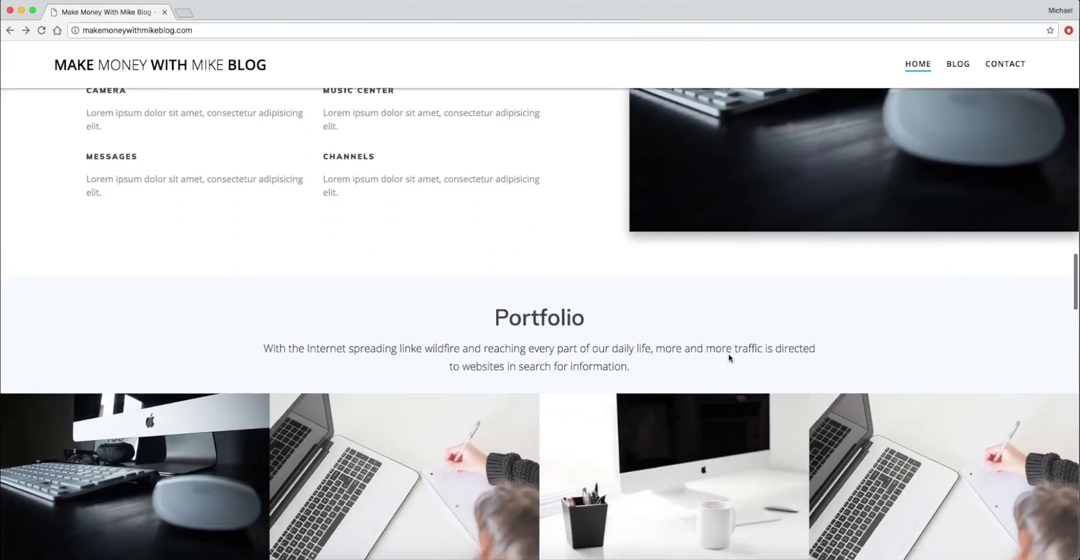
pyautogui.scroll(-4, 729, 358)
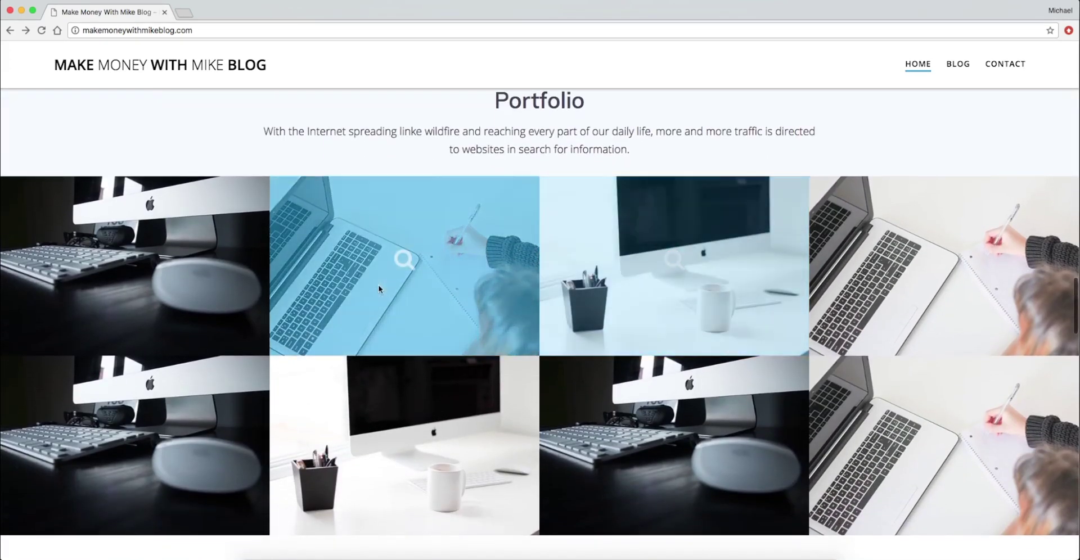
pyautogui.scroll(-3, 379, 289)
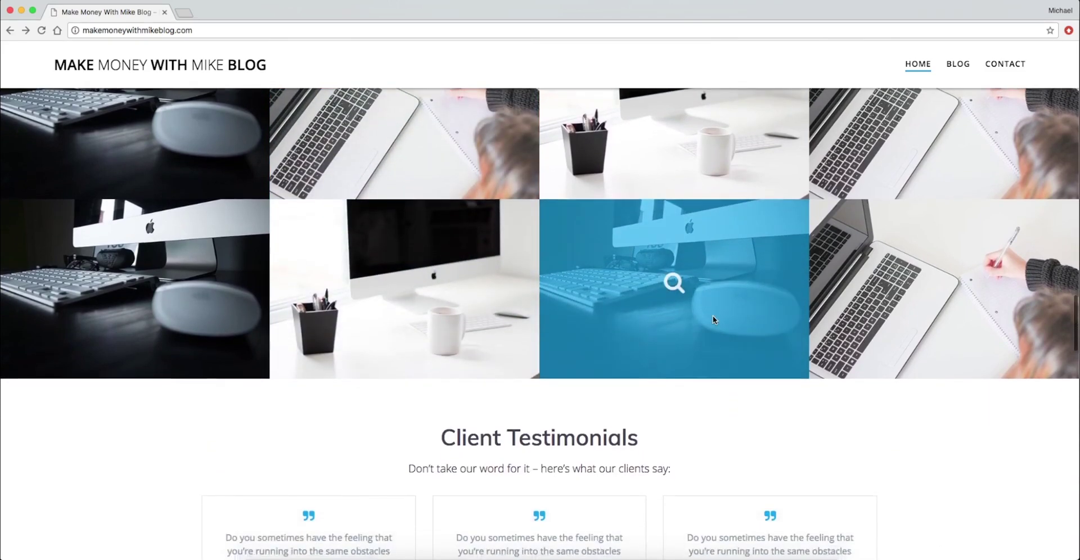
pyautogui.scroll(-10, 714, 316)
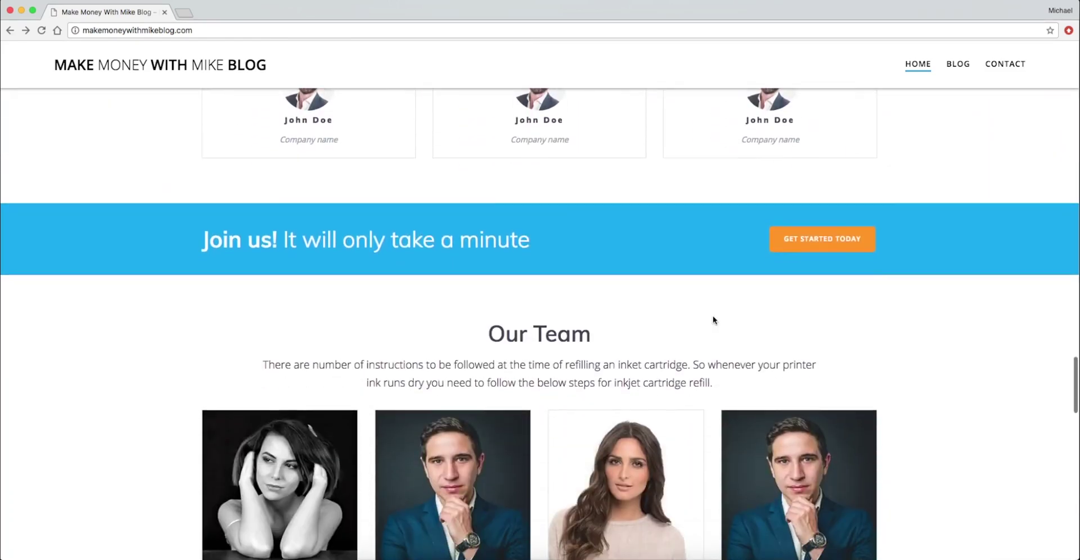
pyautogui.scroll(-3, 714, 320)
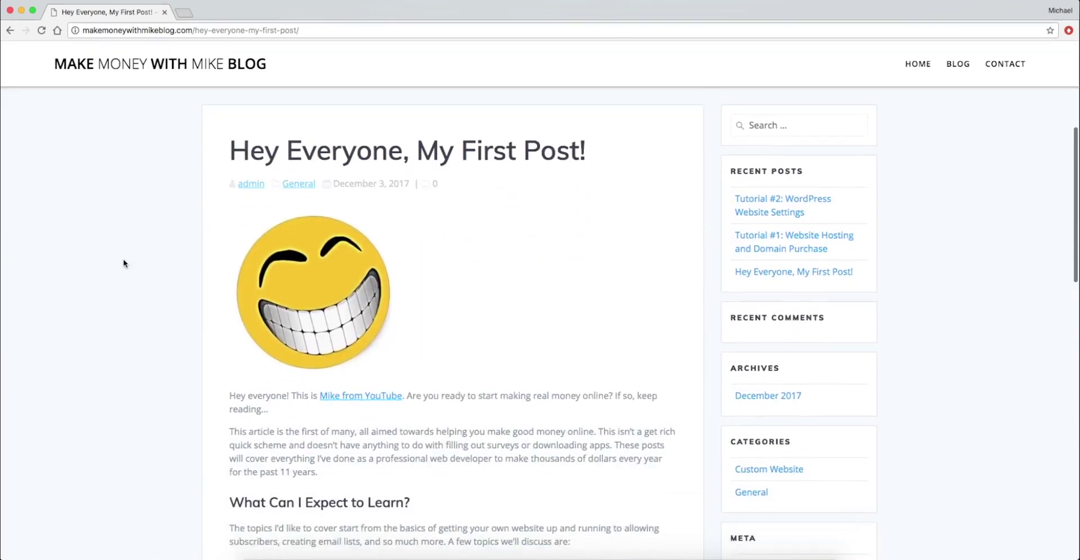
# - Scroll through 'Hey Everyone, My First Post!' to its smiley image and topic list
pyautogui.scroll(-3, 124, 264)
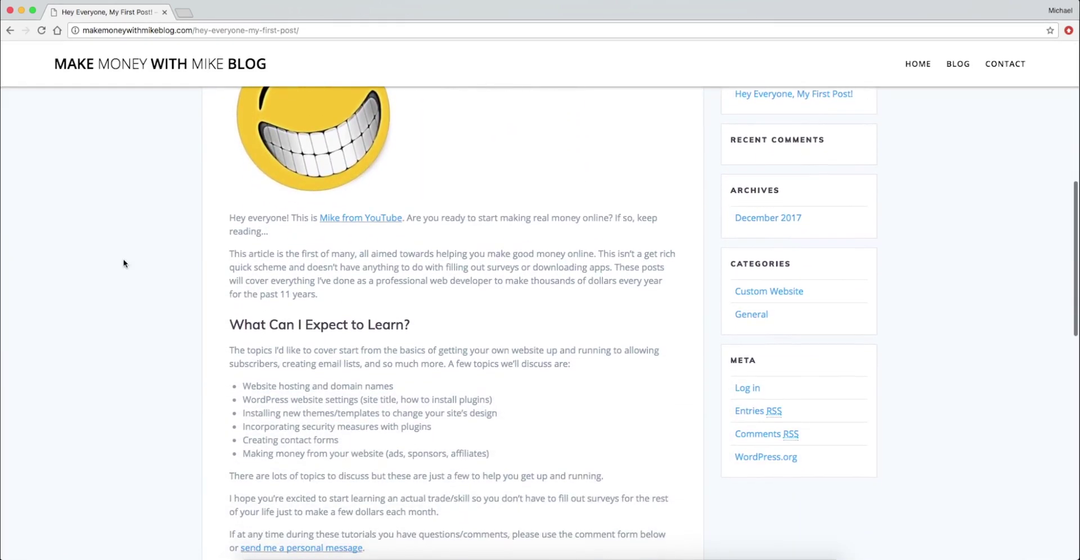
pyautogui.scroll(-3, 124, 261)
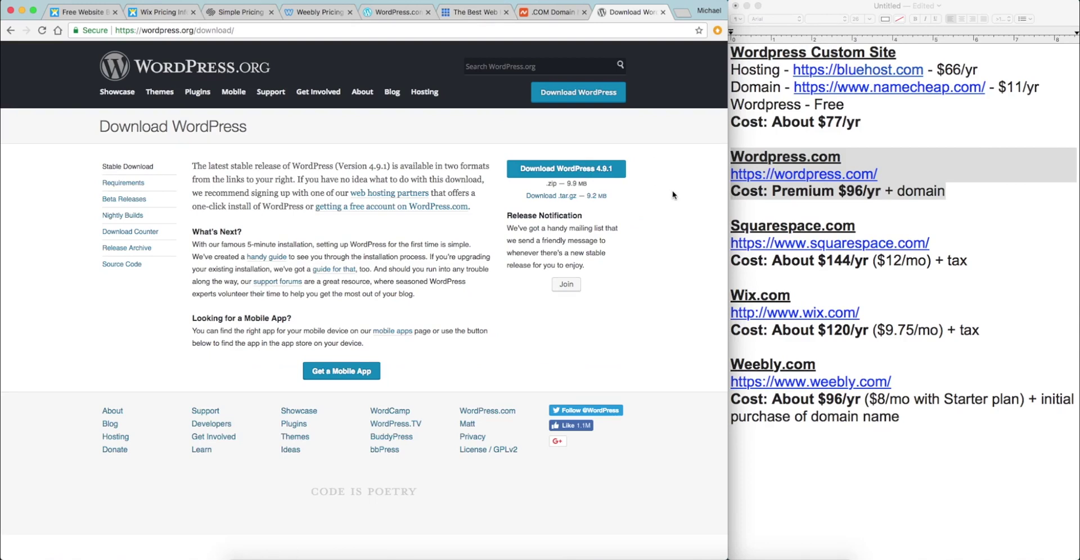
# - View the Bluehost hosting offer, then switch to Namecheap's .com domain search page
pyautogui.click(477, 11)
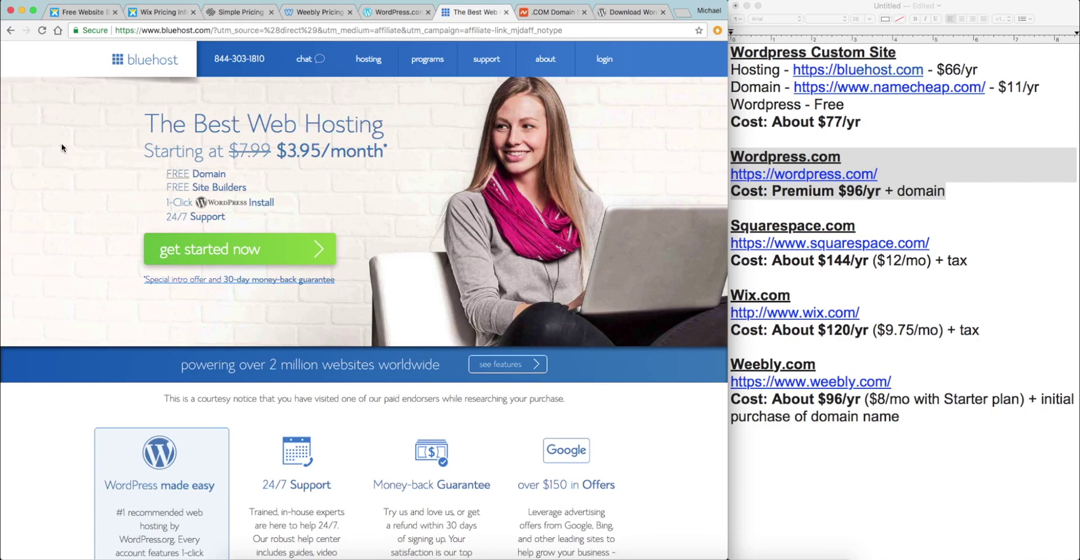
pyautogui.hotkey('ctrl', 'Tab')
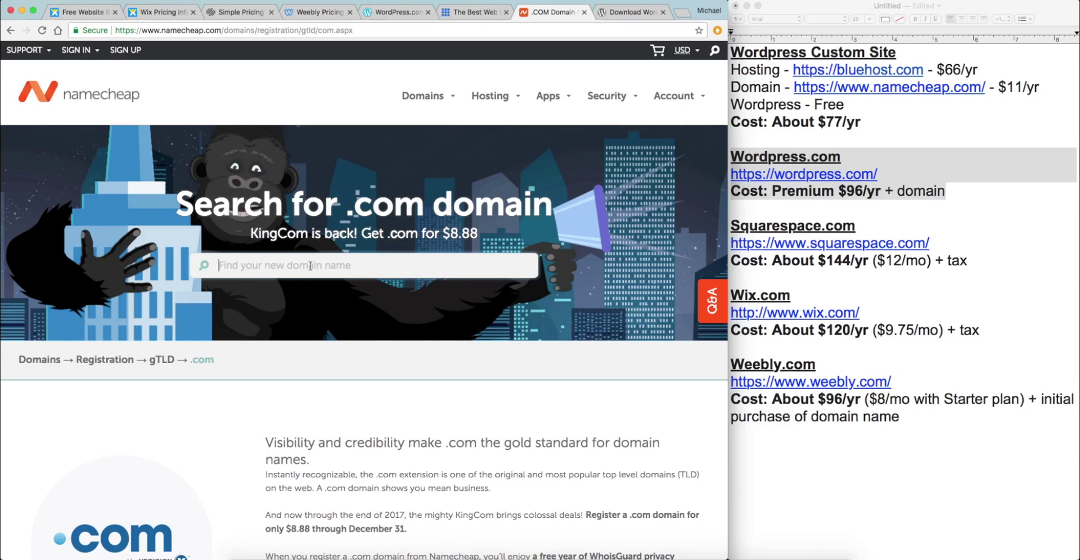
# - Search for makemoneywithmikeblog.com and add its one-year registration to the cart
pyautogui.write('makemonye')
pyautogui.press('BackSpace')
pyautogui.press('BackSpace')
pyautogui.write('e')
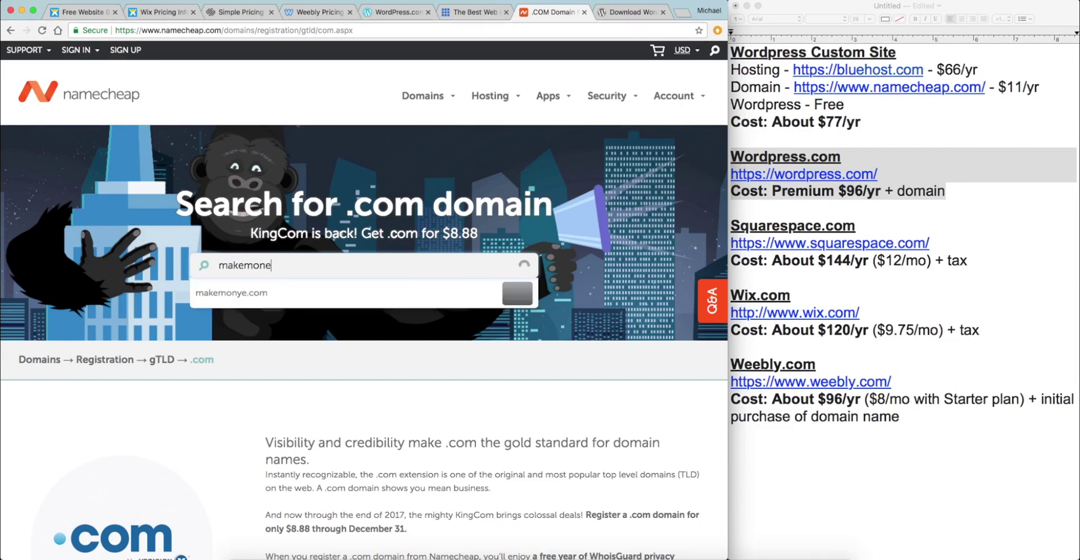
pyautogui.write('ywithmike')
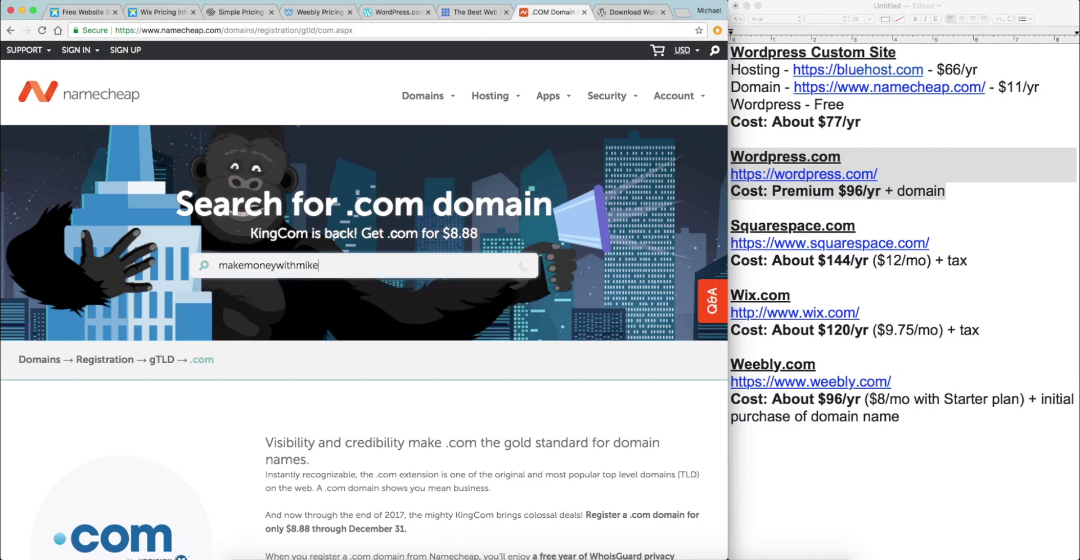
pyautogui.write('blog.com')
pyautogui.click(518, 293)
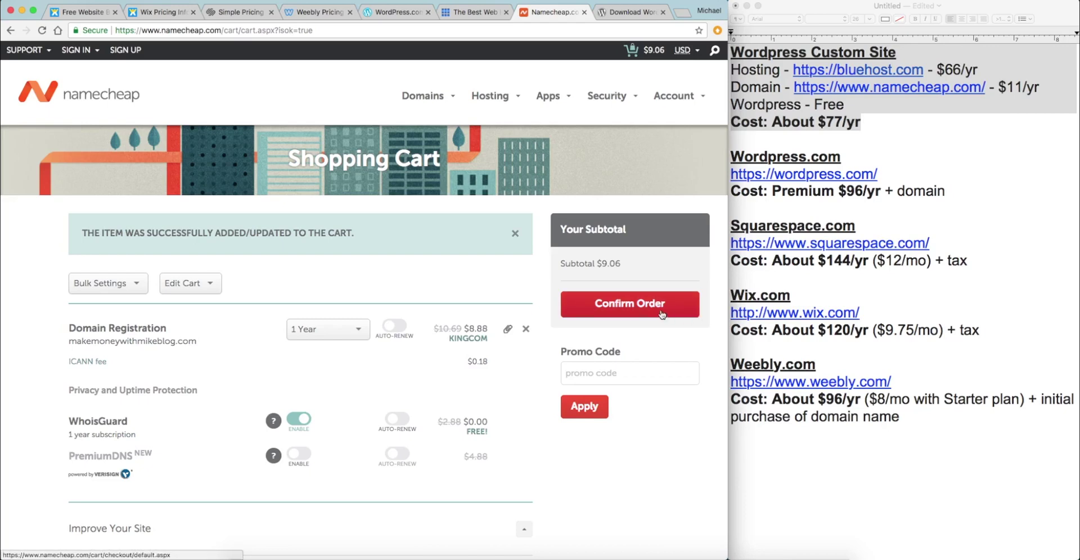
# - Confirm the $9.06 order and start creating a new Namecheap account
pyautogui.click(633, 308)
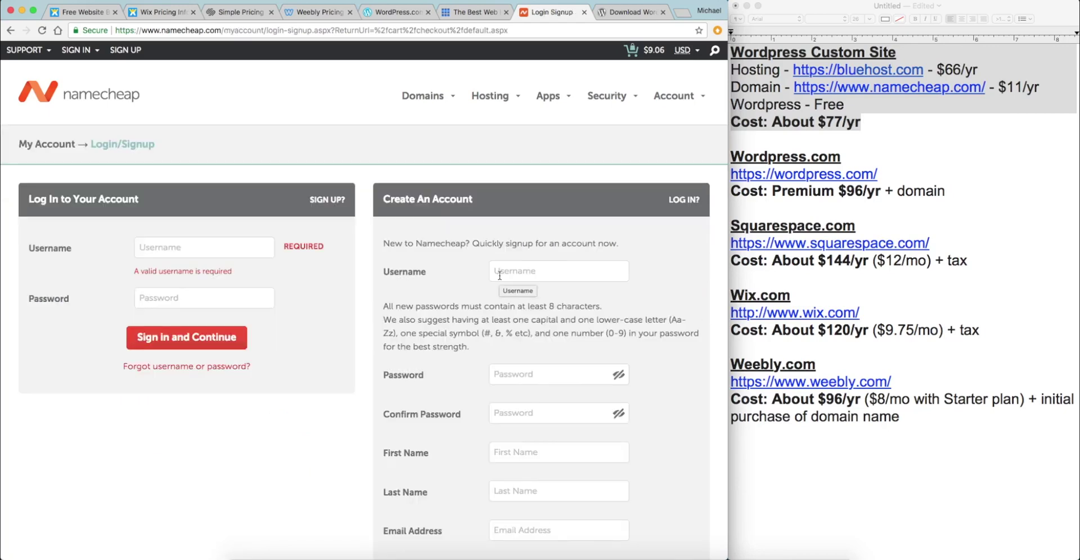
pyautogui.scroll(-5, 376, 226)
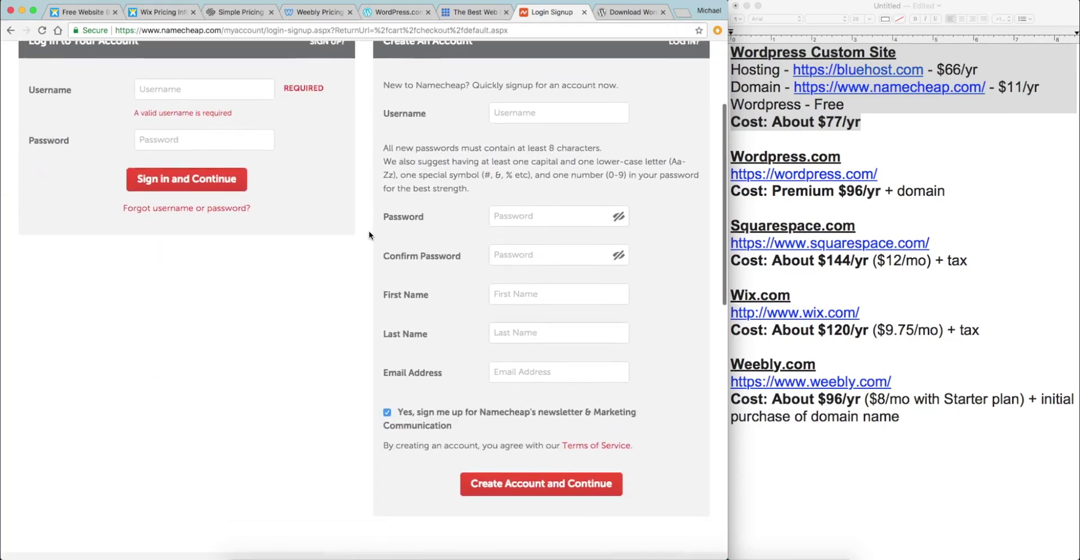
pyautogui.click(534, 112)
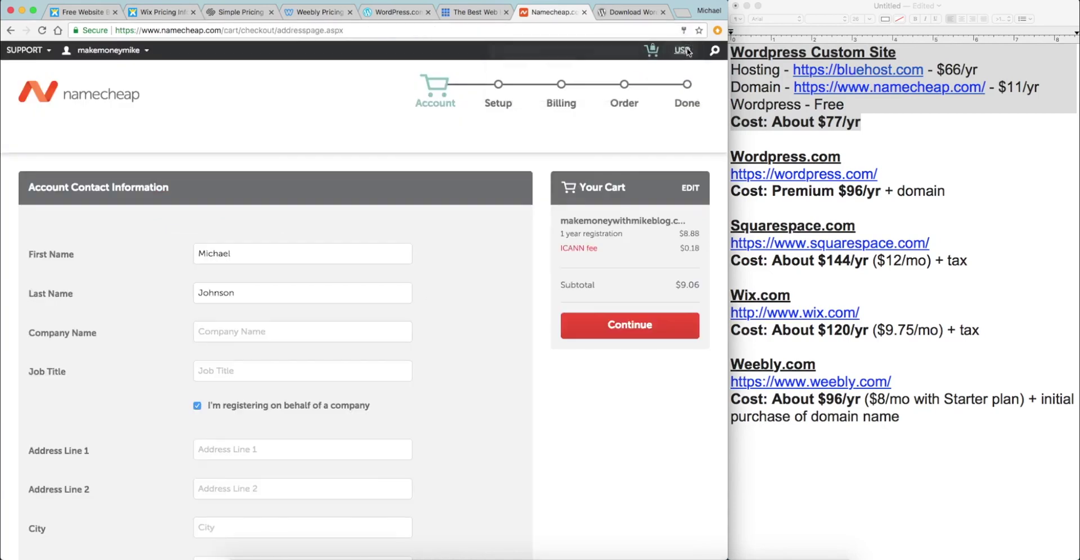
# - Keep the default Whois contact details and continue to the payment method step
pyautogui.scroll(-2, 543, 265)
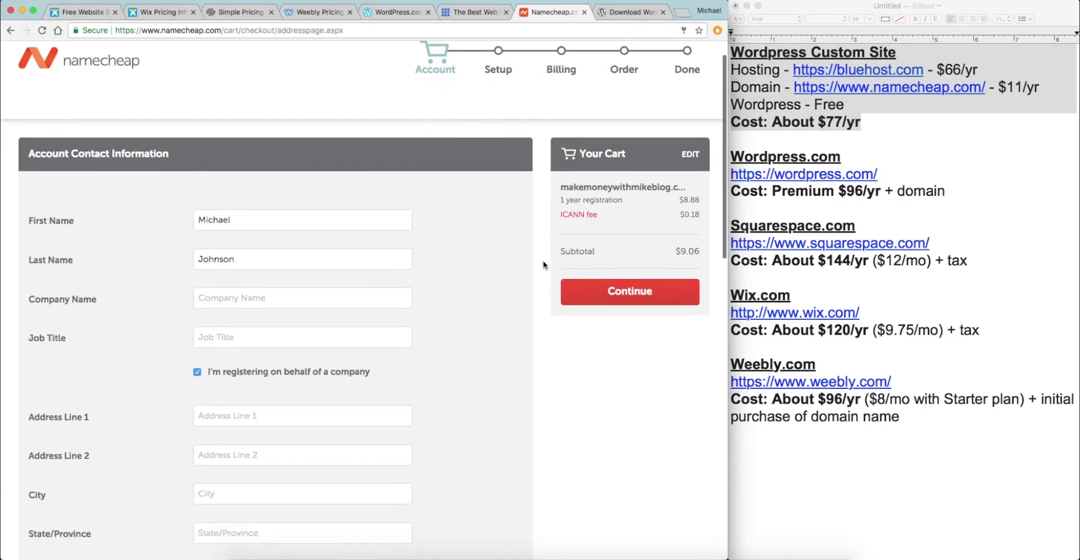
pyautogui.scroll(-2, 543, 265)
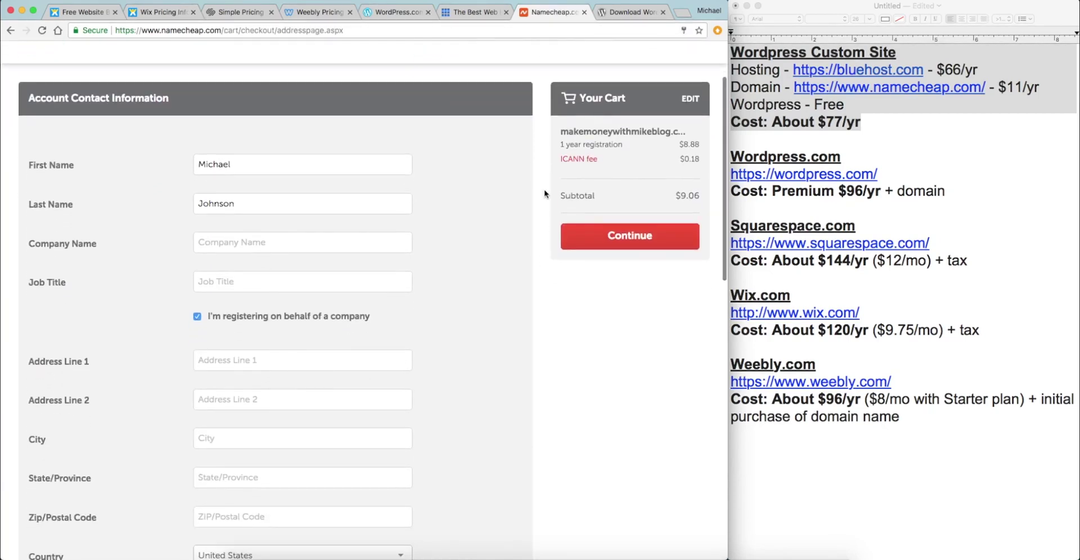
pyautogui.scroll(-3, 544, 194)
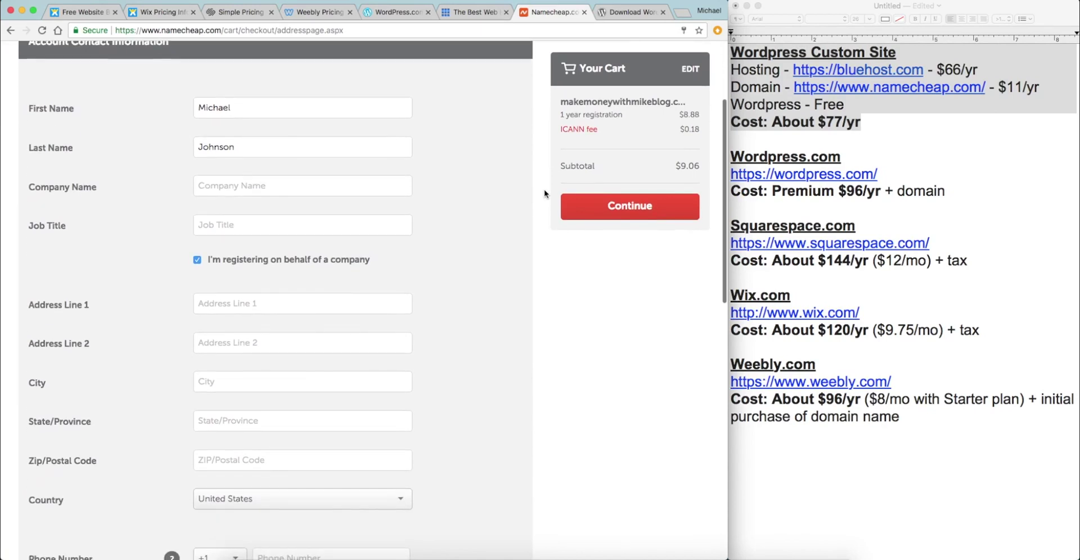
pyautogui.scroll(-10, 544, 194)
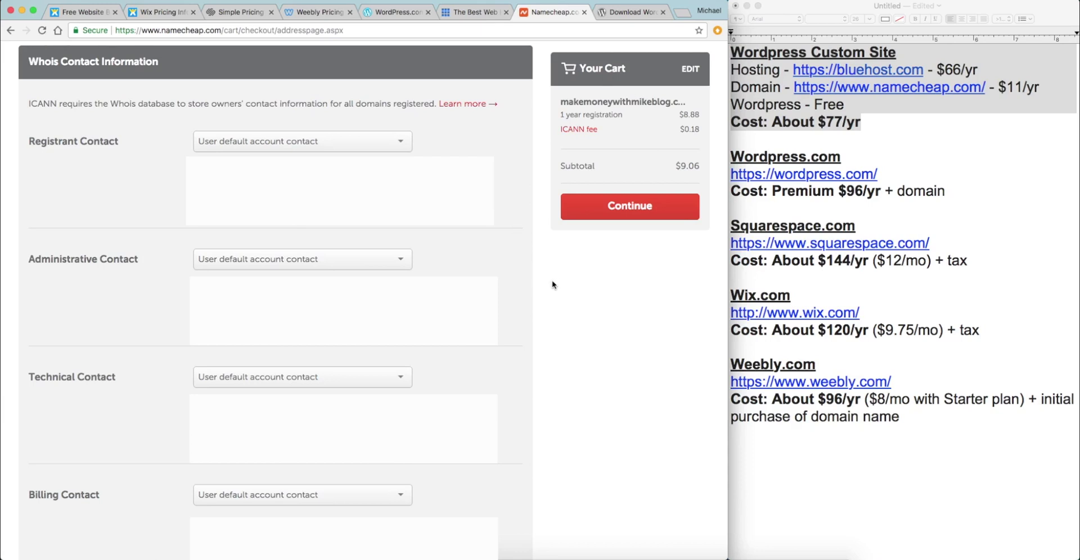
pyautogui.click(622, 208)
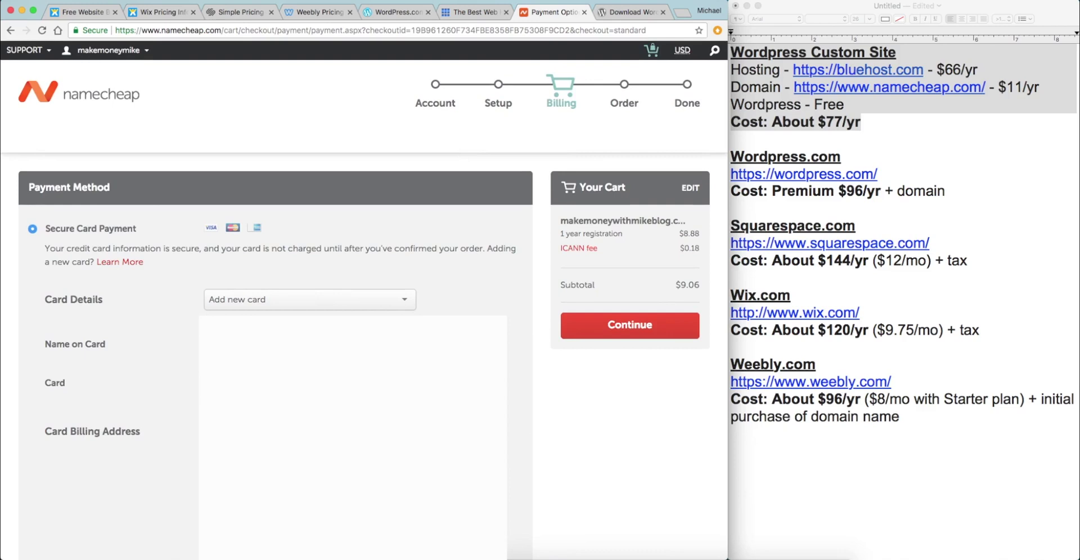
# - Complete the payment and open makemoneywithmikeblog.com's domain details page
pyautogui.click(639, 326)
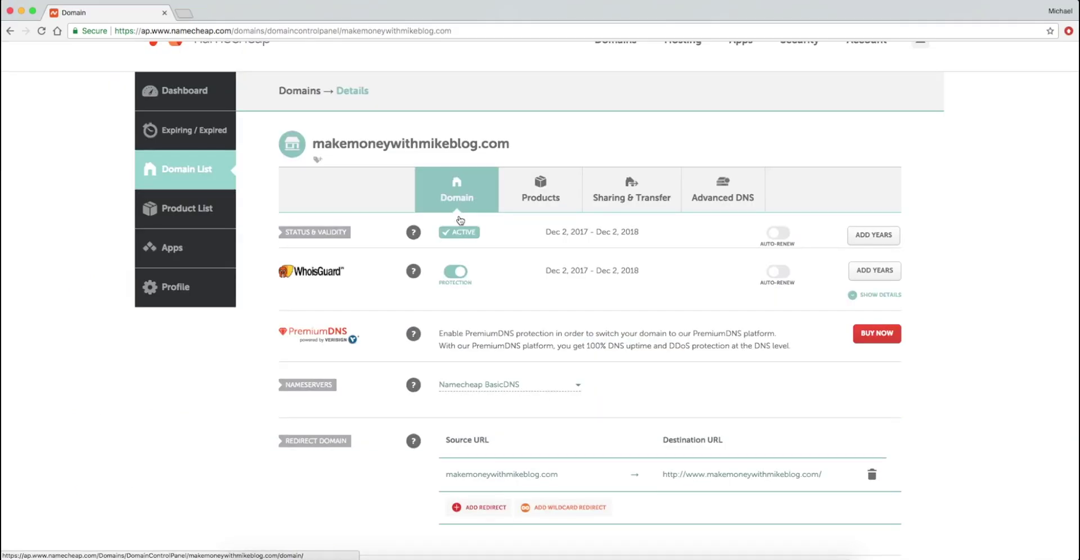
pyautogui.scroll(-3, 481, 310)
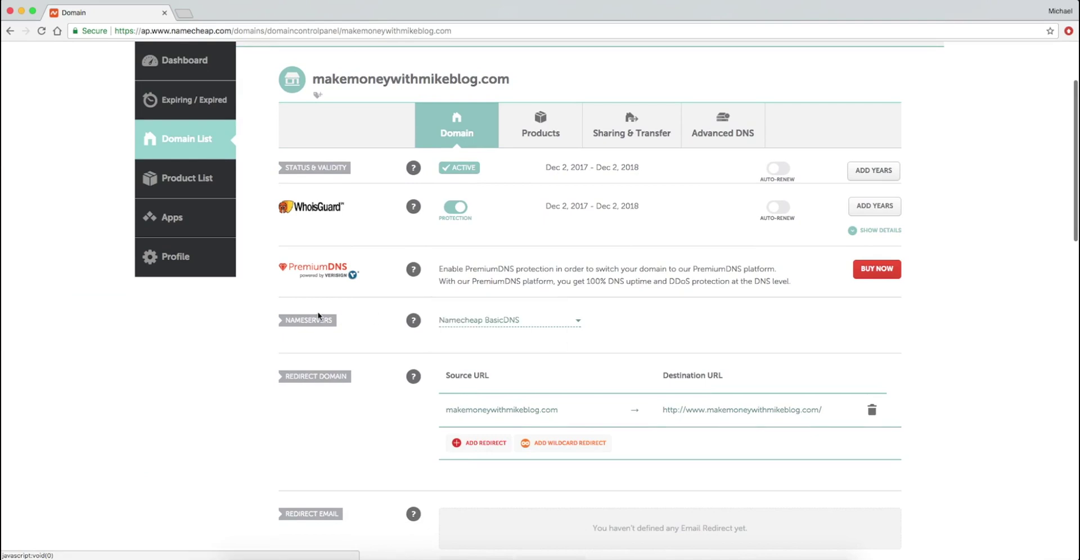
# - Switch the domain to Custom DNS with ns1.bluehost.com and ns2.bluehost.com and save
pyautogui.moveTo(413, 321)
pyautogui.click(537, 321)
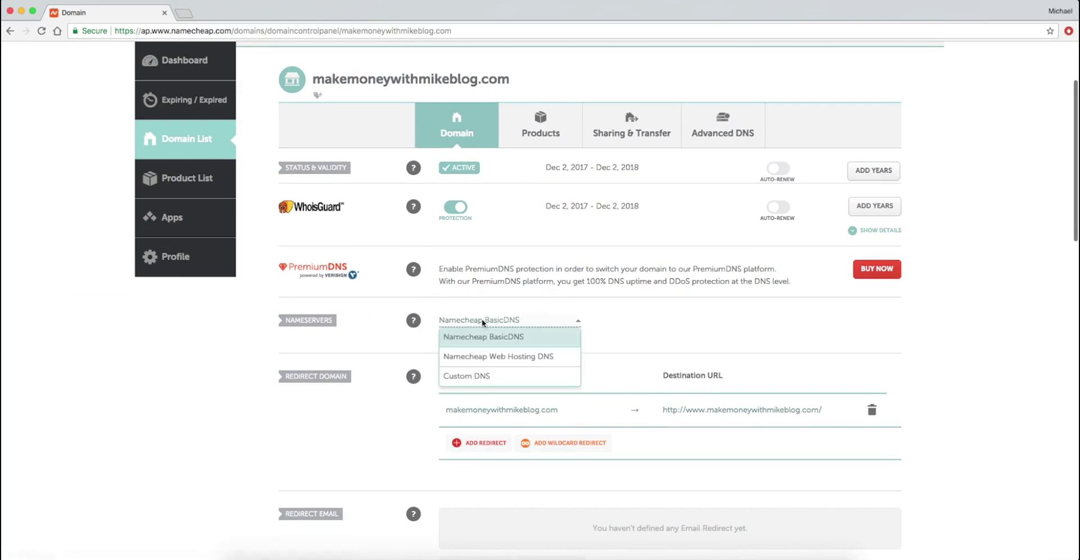
pyautogui.click(473, 376)
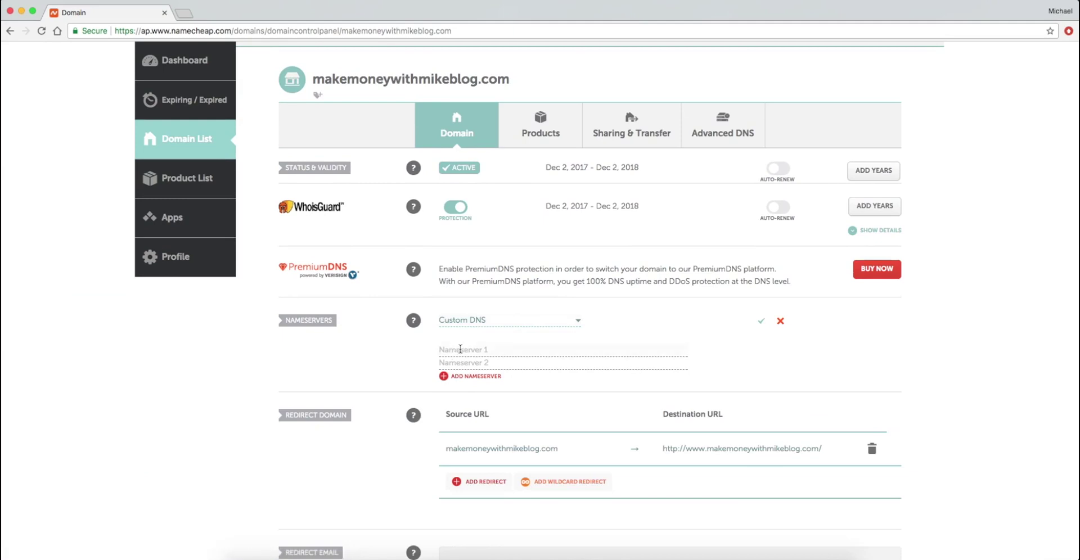
pyautogui.click(460, 350)
pyautogui.write('ns1.bluehost')
pyautogui.press('BackSpace')
pyautogui.press('BackSpace')
pyautogui.press('BackSpace')
pyautogui.press('BackSpace')
pyautogui.write('host.com')
pyautogui.press('Tab')
pyautogui.write('ns2.bluehost.com')
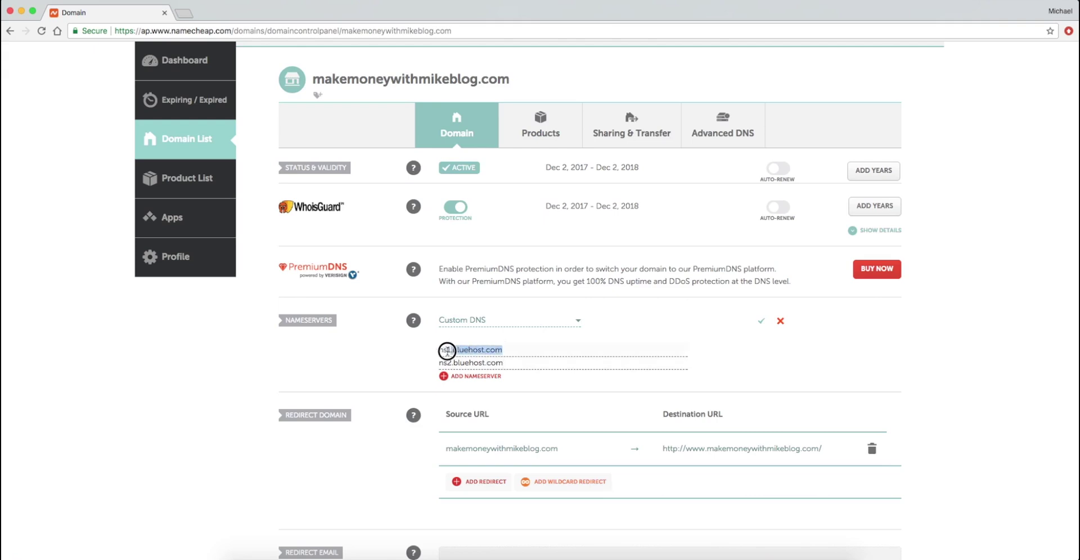
pyautogui.moveTo(503, 363); pyautogui.dragTo(422, 366)
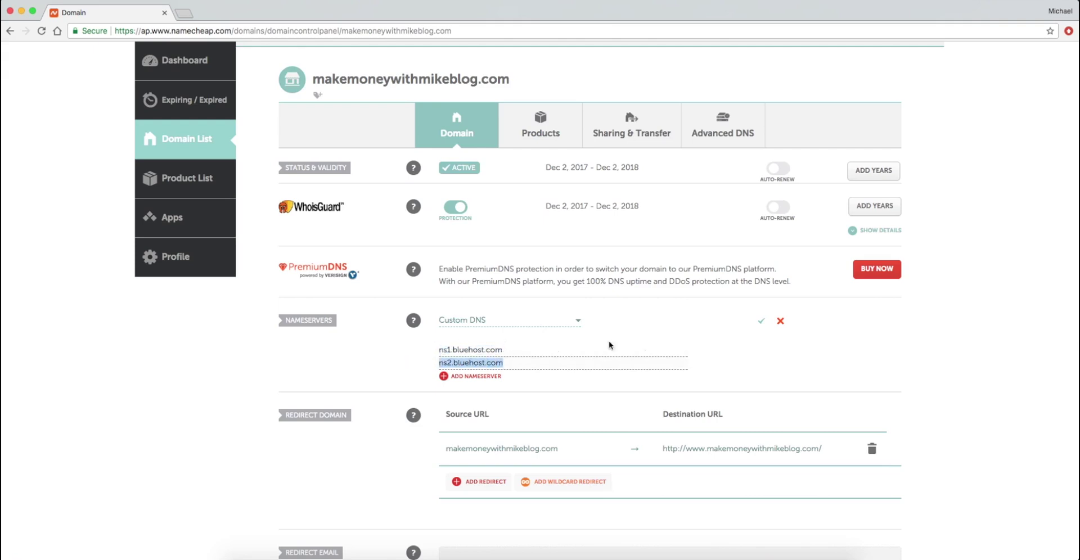
pyautogui.click(760, 322)
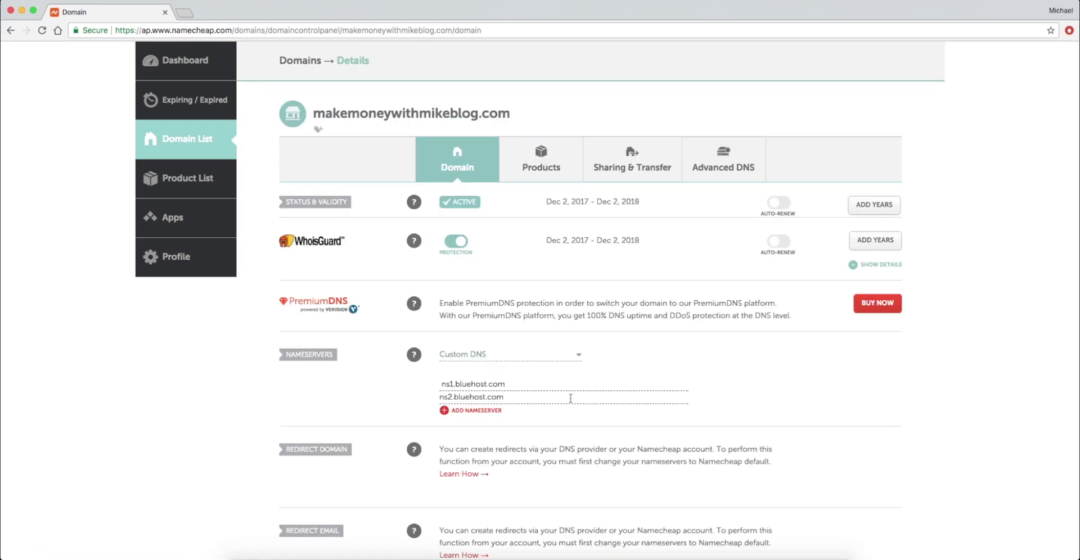
# - Copy bluehost.com from the nameservers and go to the Bluehost website
pyautogui.moveTo(514, 382); pyautogui.dragTo(450, 384)
pyautogui.moveTo(511, 398); pyautogui.dragTo(455, 398)
pyautogui.press('super+c')
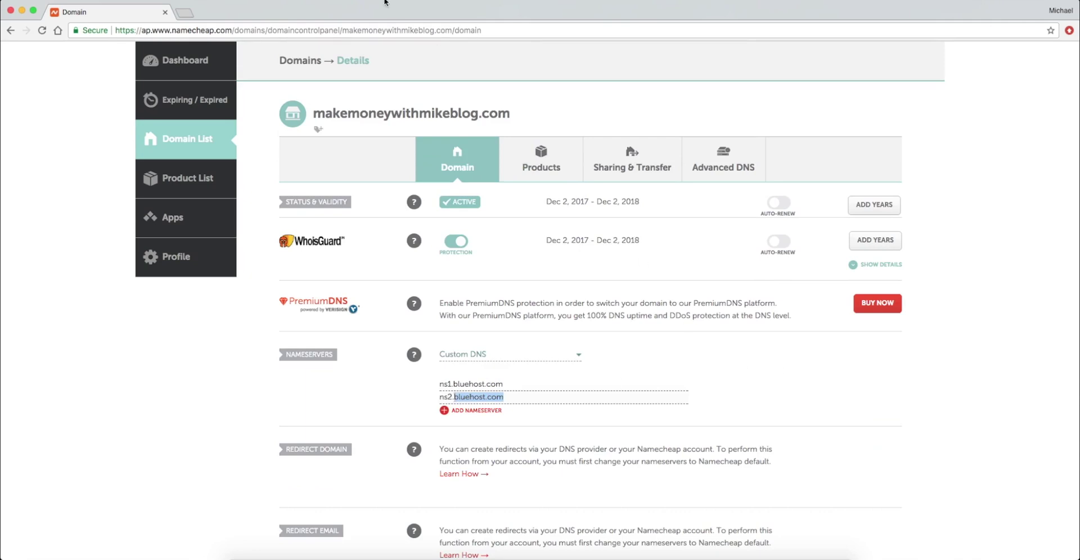
pyautogui.click(348, 31)
pyautogui.press('super+v')
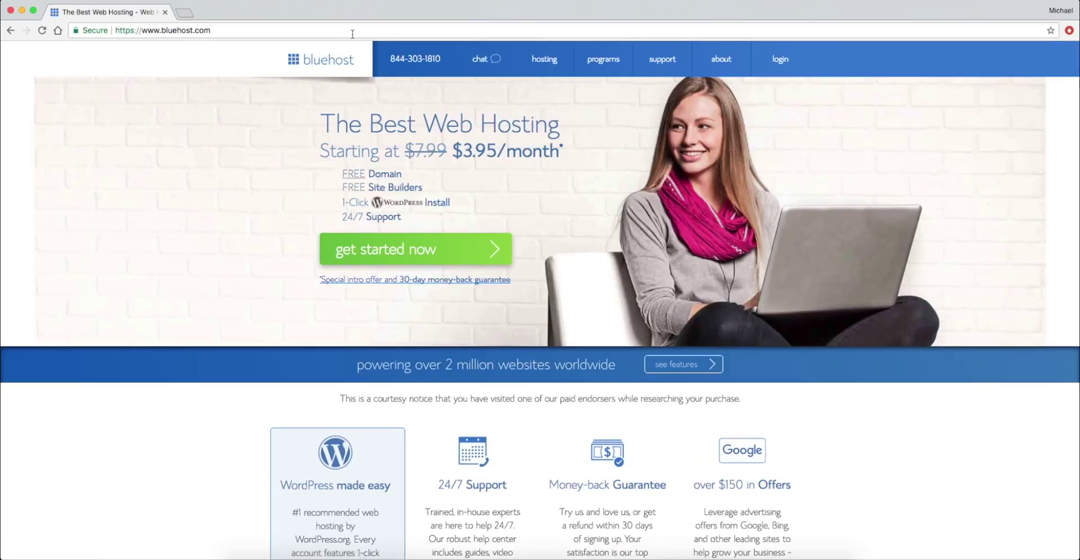
# - Start the Bluehost hosting sign-up and scroll to the basic, plus and prime plans
pyautogui.click(396, 254)
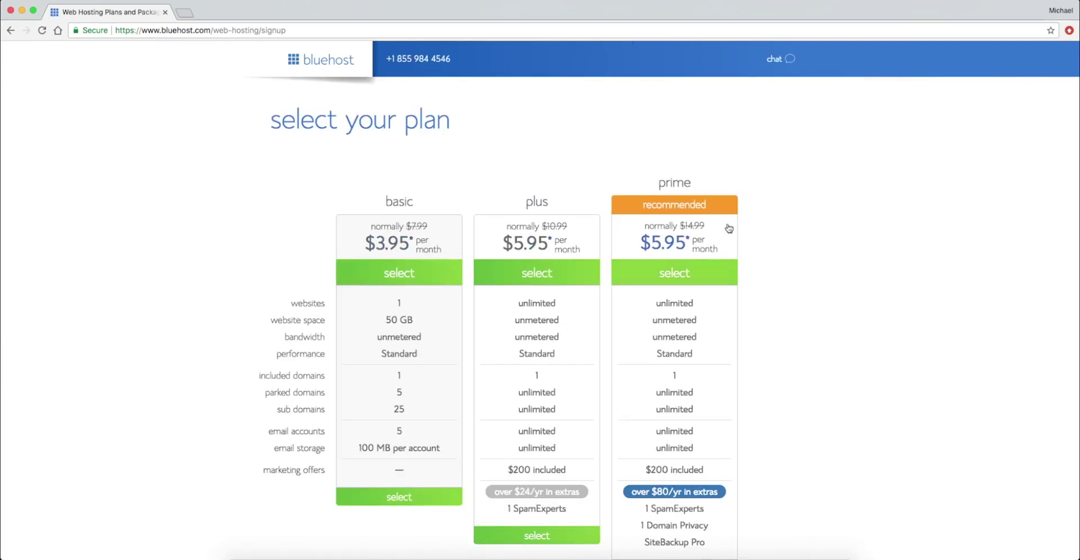
pyautogui.scroll(-3, 792, 229)
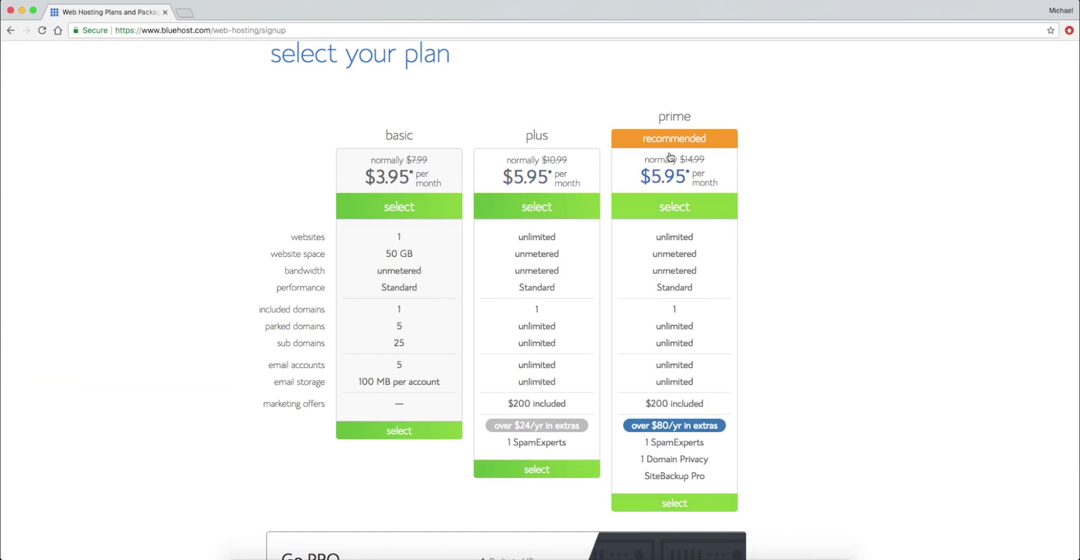
# - Select the prime plan and enter the already-owned makemoneywithmike domain name
pyautogui.scroll(-1, 672, 168)
pyautogui.click(674, 192)
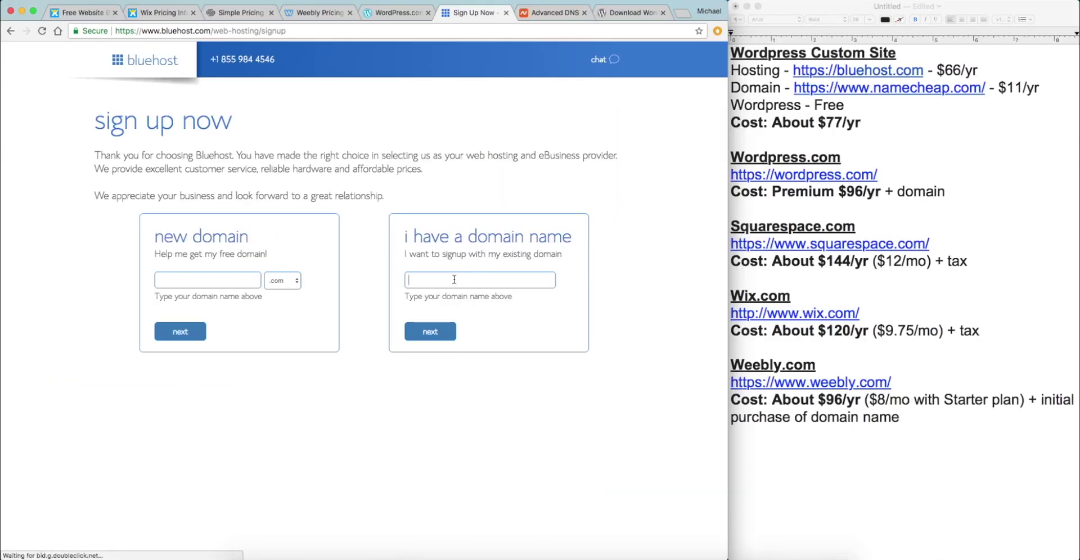
pyautogui.click(440, 279)
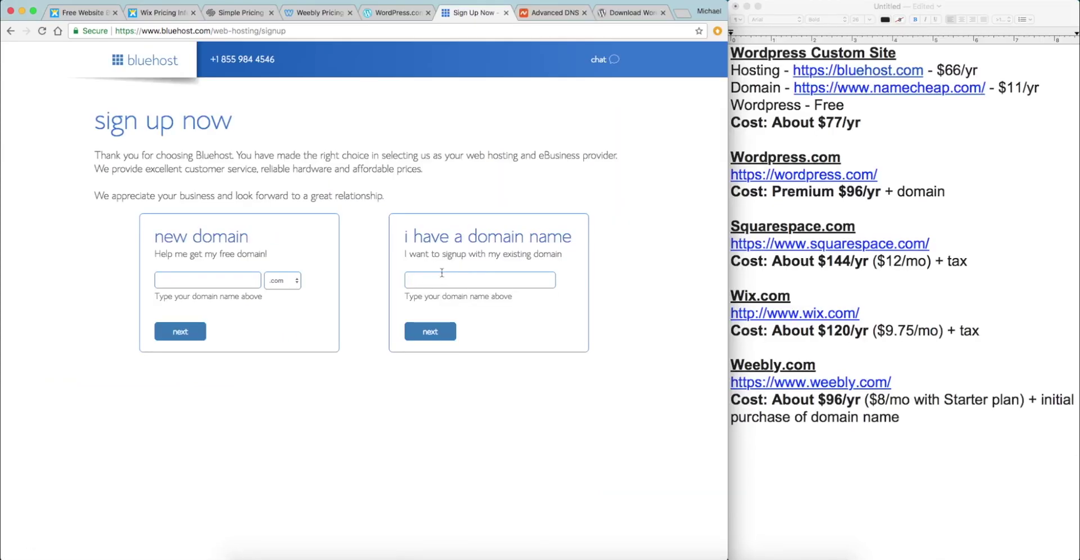
pyautogui.click(174, 280)
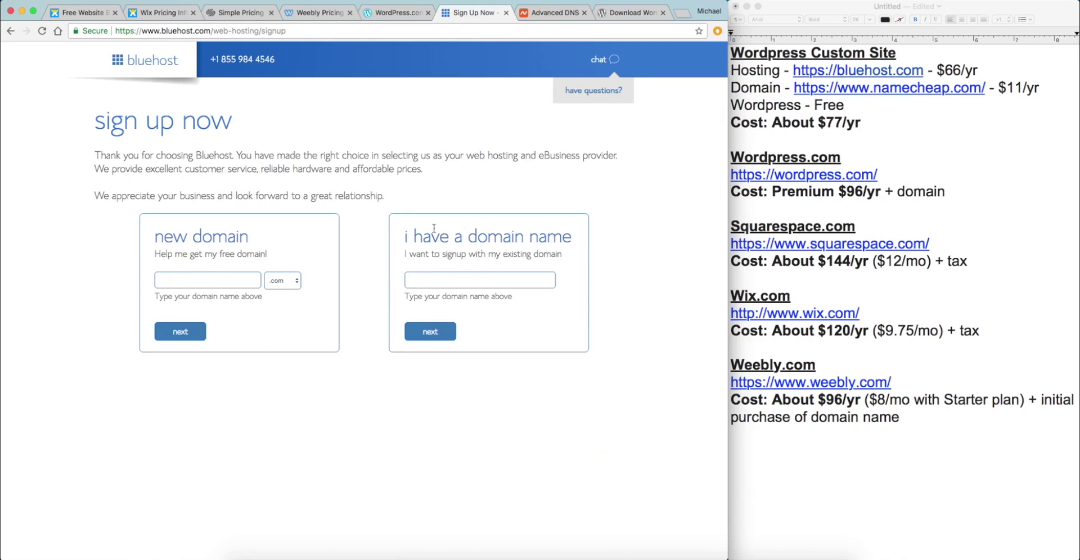
pyautogui.click(451, 279)
pyautogui.write('ma')
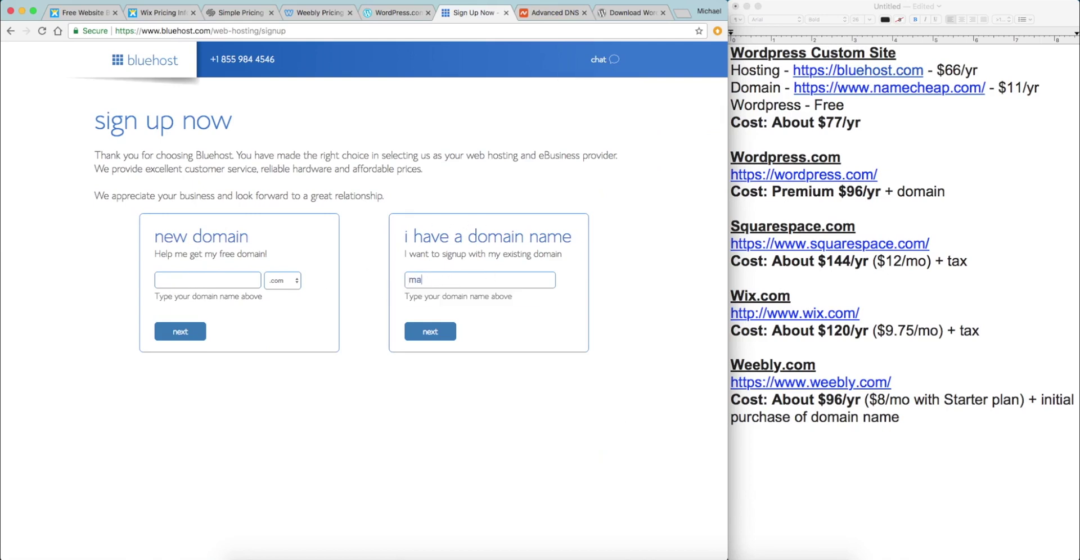
pyautogui.write('kemoneywithmike')
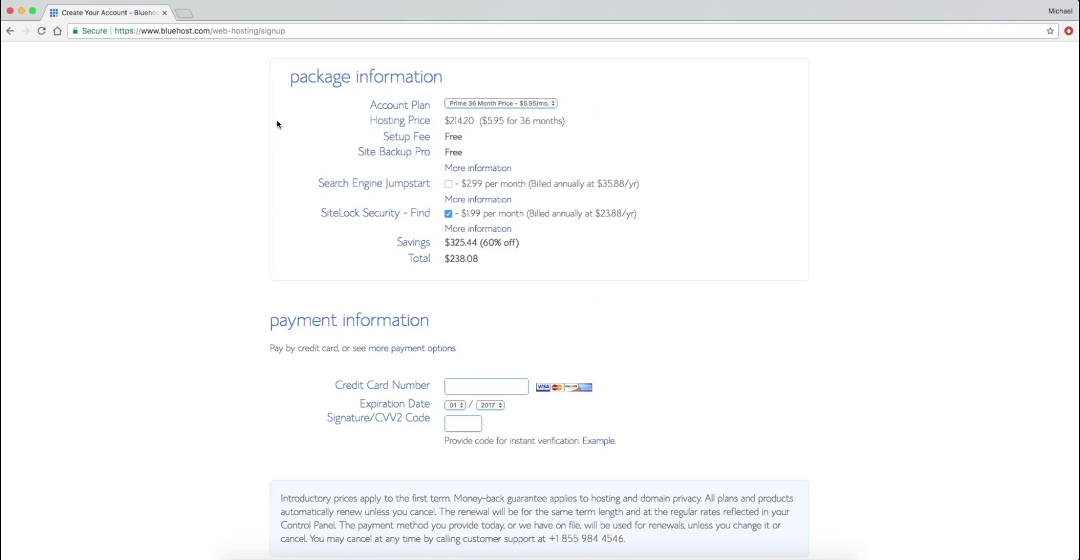
# - Change the account plan to Prime 12 Month at $7.95/mo, $95.40 total
pyautogui.click(498, 104)
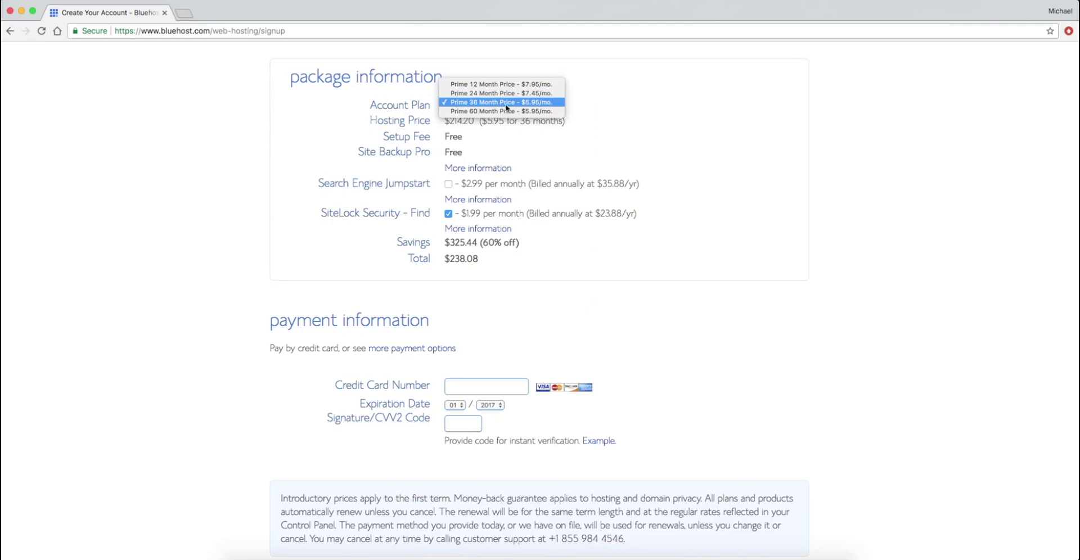
pyautogui.click(484, 85)
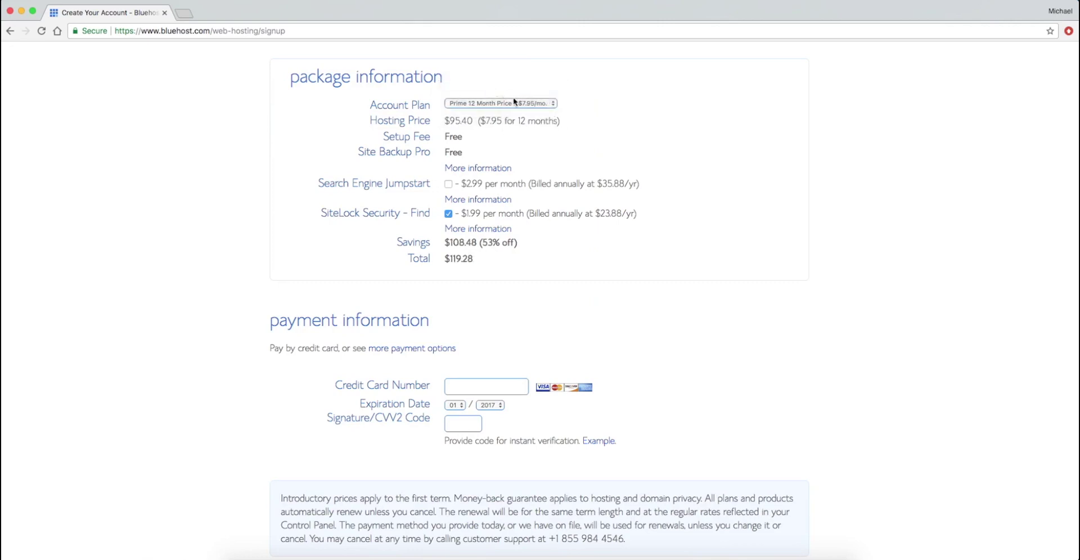
pyautogui.doubleClick(500, 121)
pyautogui.moveTo(471, 121); pyautogui.dragTo(451, 121)
pyautogui.click(493, 136)
pyautogui.moveTo(474, 121); pyautogui.dragTo(457, 117)
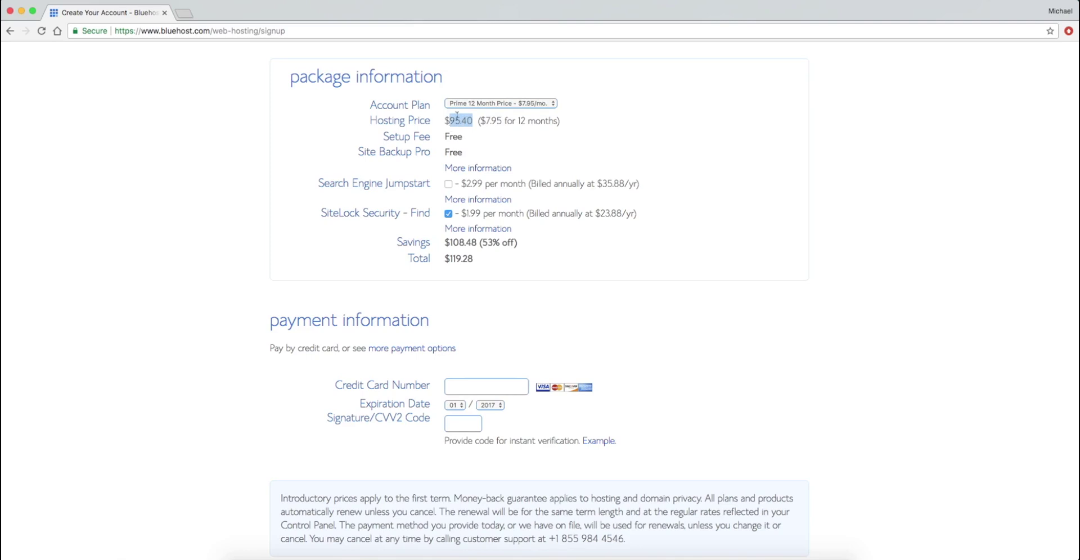
pyautogui.click(492, 157)
# - Remove the SiteLock Security add-on and keep the terms agreement ticked
pyautogui.click(448, 214)
pyautogui.scroll(-4, 354, 243)
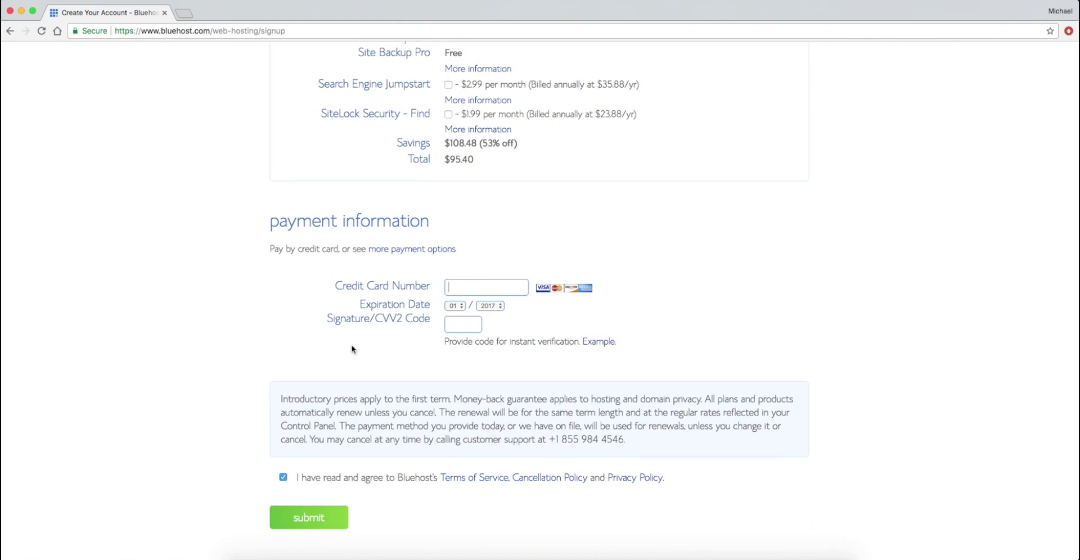
pyautogui.click(283, 478)
pyautogui.click(284, 479)
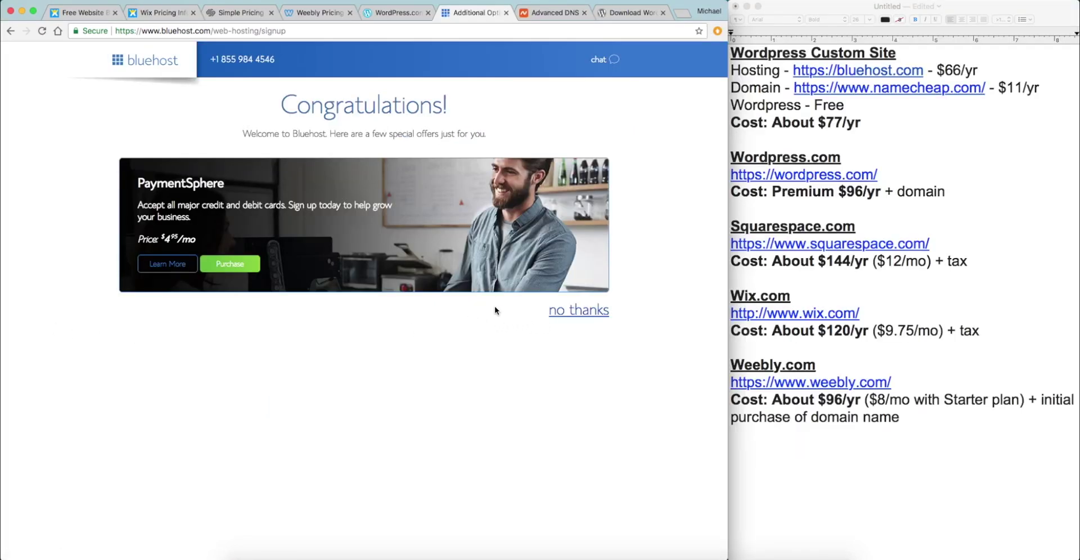
# - Decline the PaymentSphere offer, set and confirm the account password, accept the terms, and log in
pyautogui.click(586, 314)
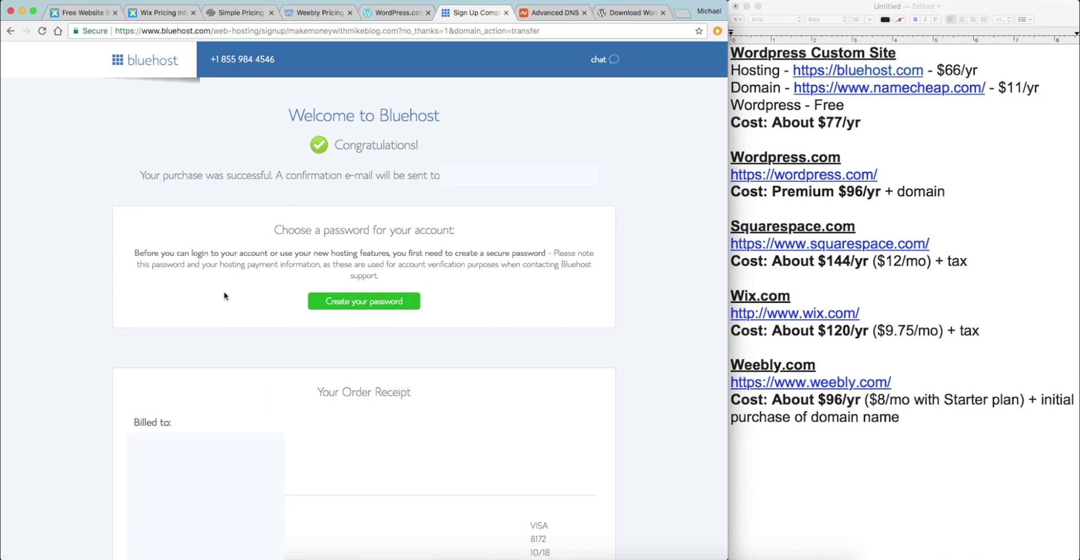
pyautogui.click(357, 303)
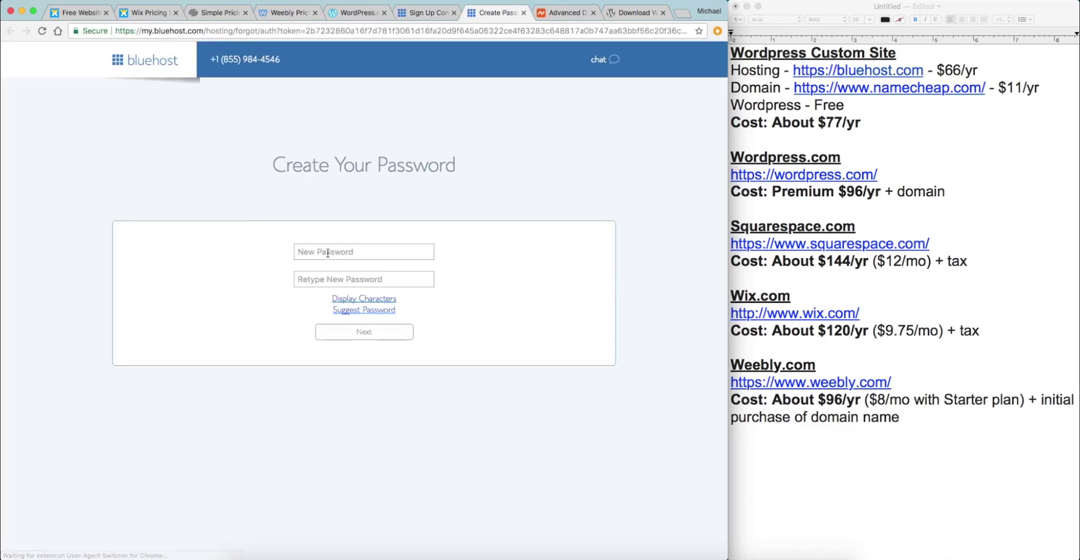
pyautogui.click(328, 252)
pyautogui.hotkey('ctrl', 'v')
pyautogui.press('Tab')
pyautogui.hotkey('ctrl', 'v')
pyautogui.click(244, 331)
pyautogui.click(364, 353)
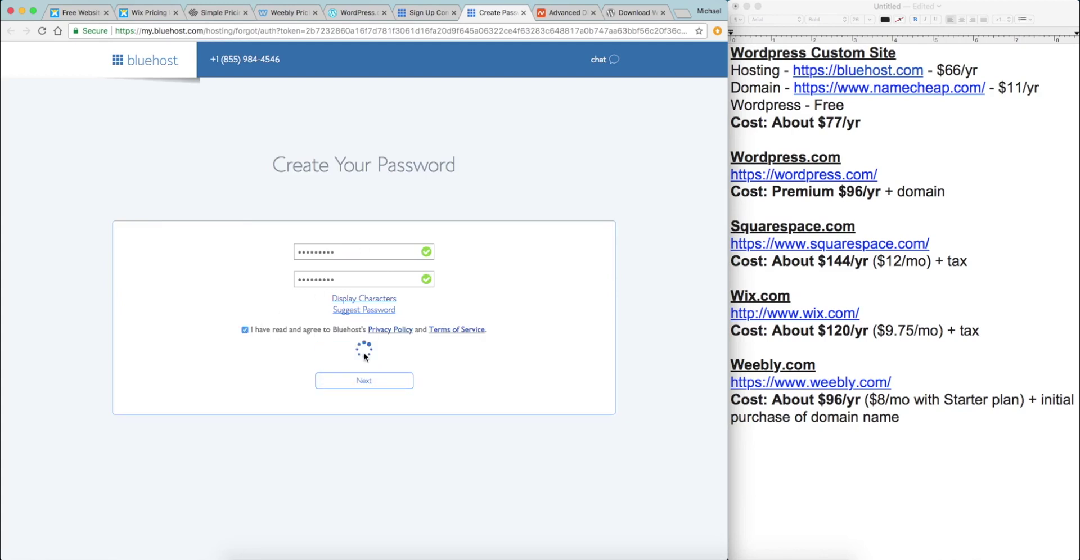
pyautogui.click(364, 295)
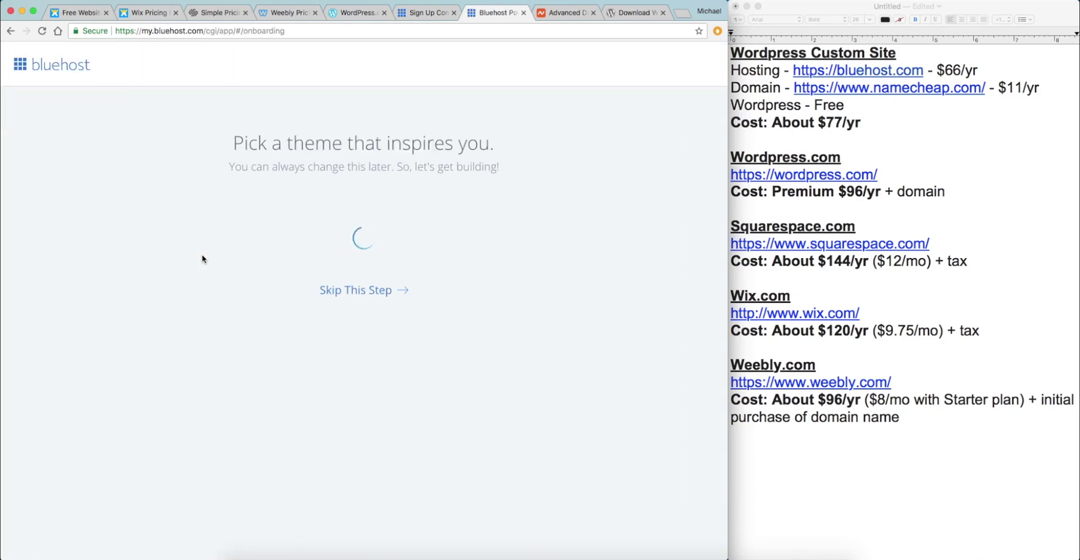
# - Skip the starter theme picker and go to the Bluehost account home for makemoneywithmikeblog.com
pyautogui.click(367, 296)
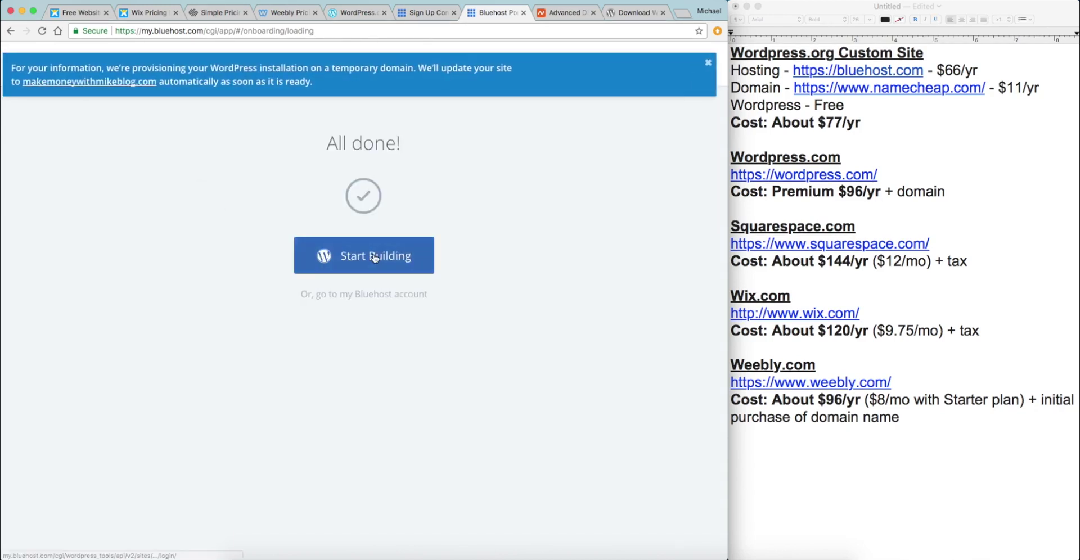
pyautogui.click(381, 297)
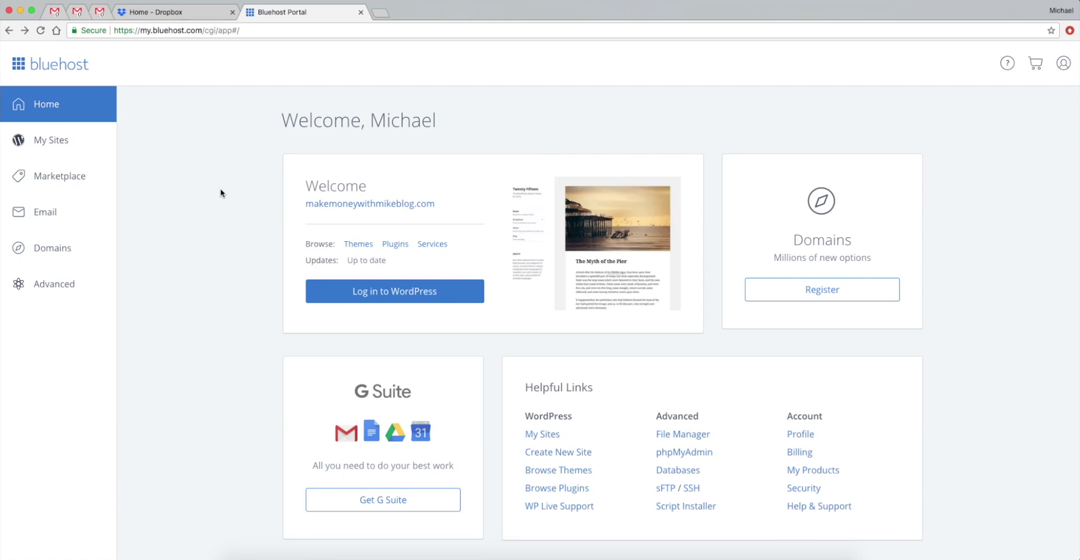
# - Log in to the site's WordPress admin Dashboard from Bluehost and point to the Posts menu
pyautogui.click(388, 291)
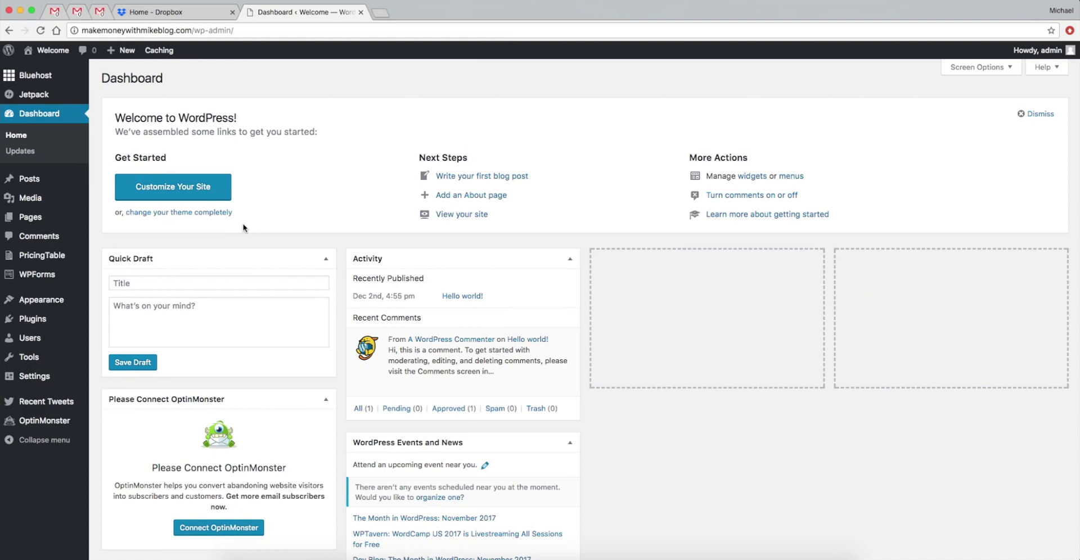
pyautogui.moveTo(40, 181)
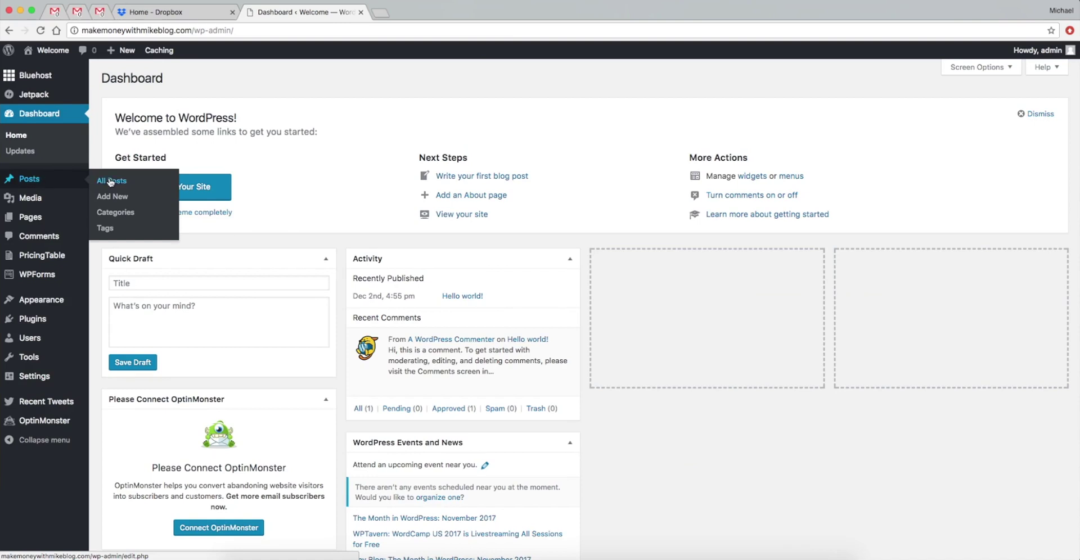
# - Title a new post 'Hey Everyone, My First Post!' with body text 'Here's my first post. How do you like it'
pyautogui.click(115, 199)
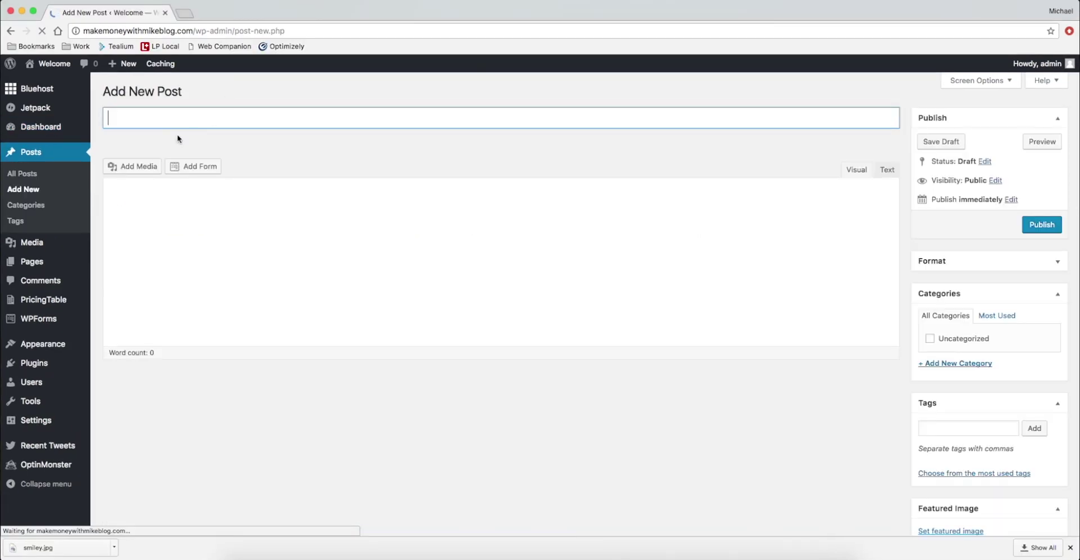
pyautogui.write('H')
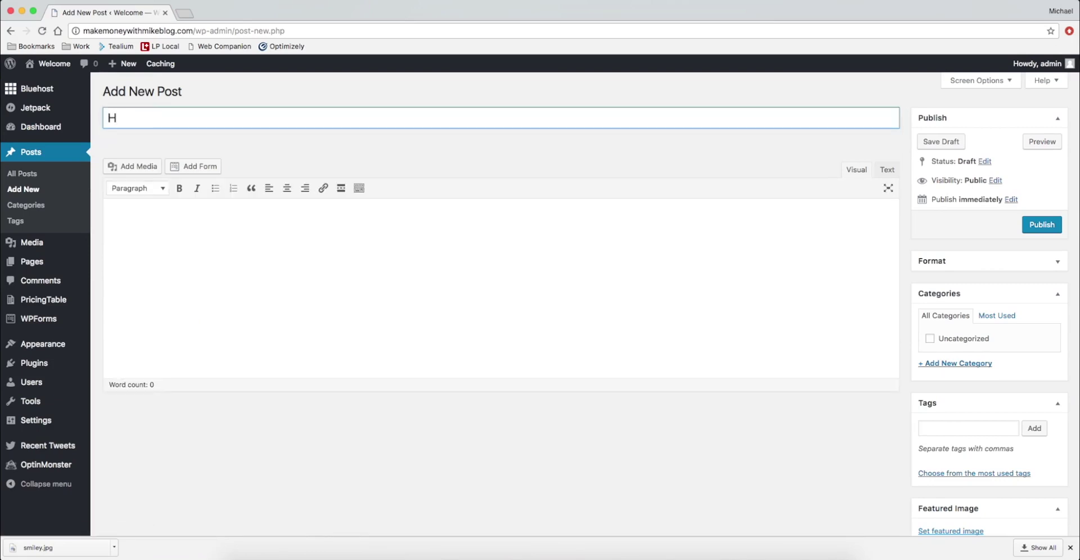
pyautogui.write('ey Everyone, My First Post!')
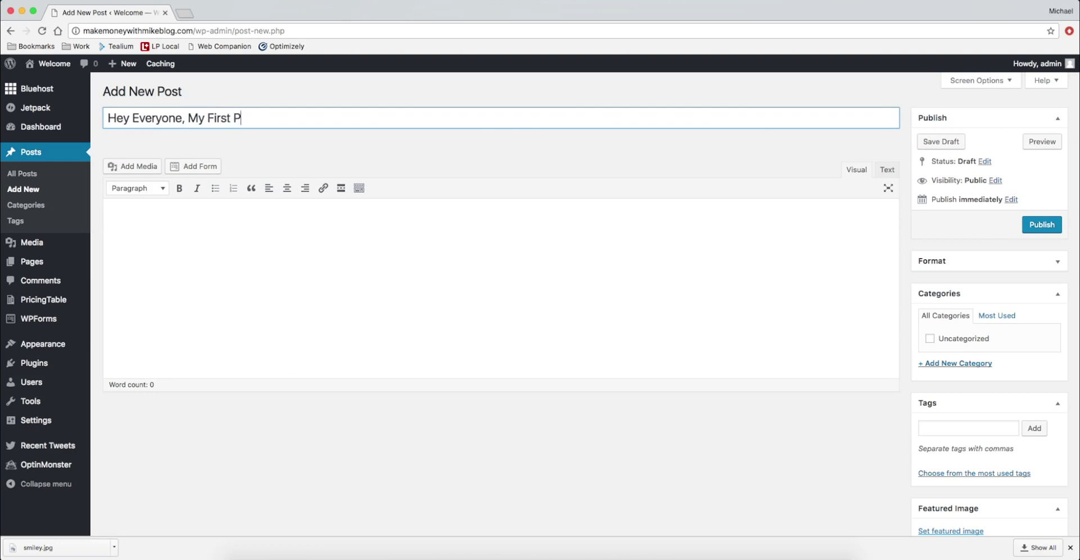
pyautogui.click(113, 213)
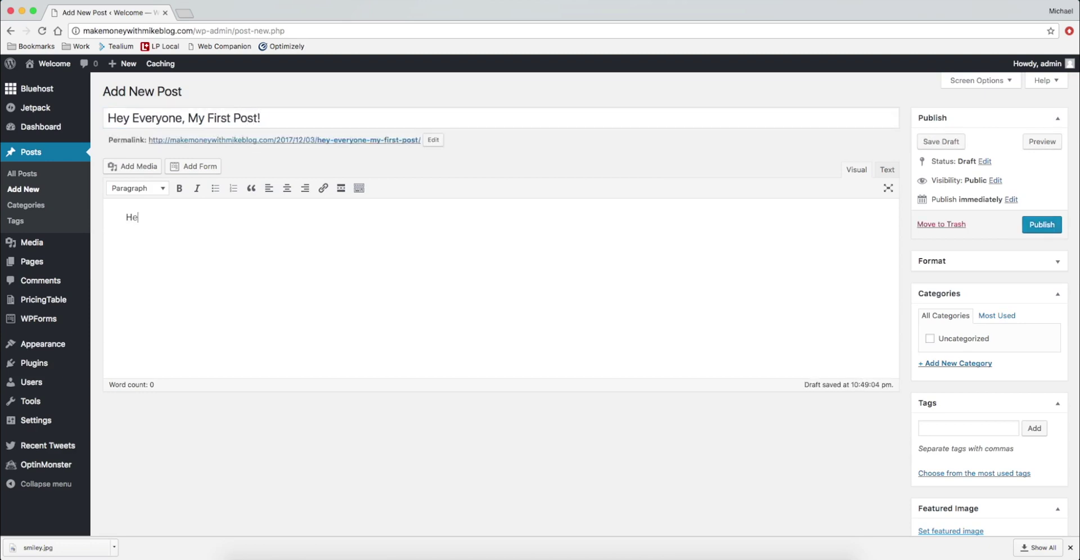
pyautogui.write("Here's my first post. How do you like it?")
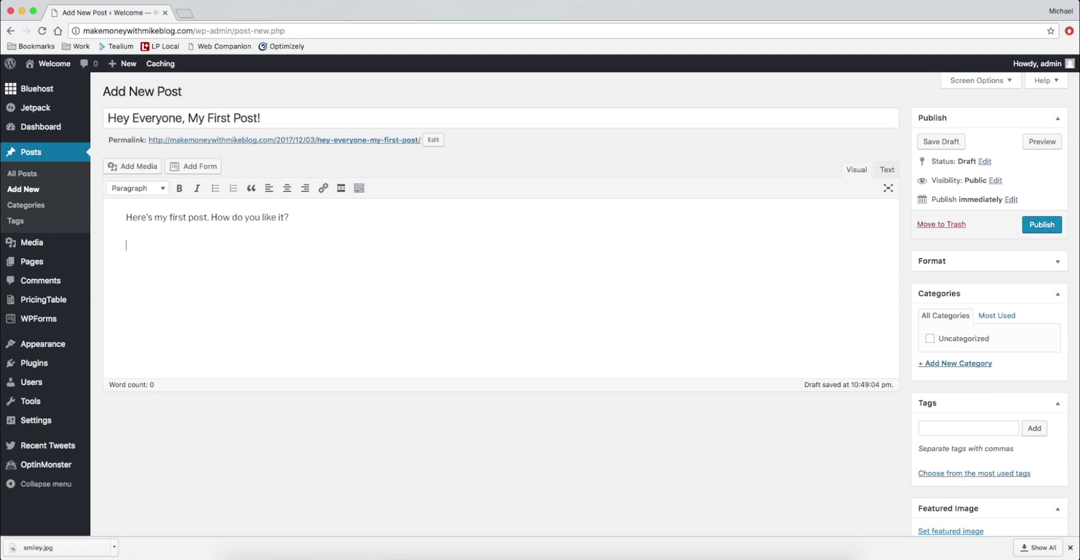
# - Insert the smiley image from the media library into the post and publish it
pyautogui.click(132, 167)
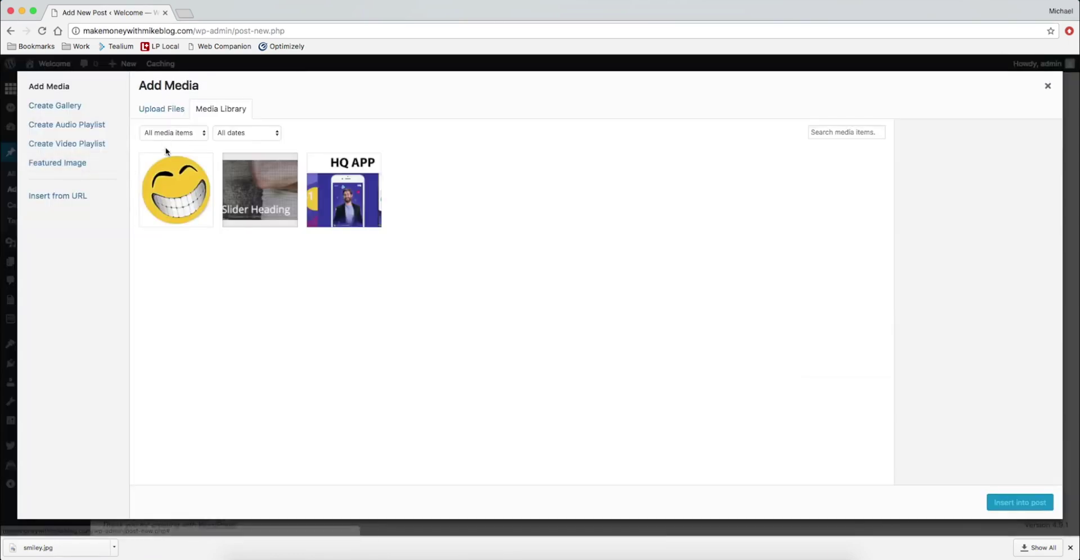
pyautogui.click(183, 204)
pyautogui.click(1035, 503)
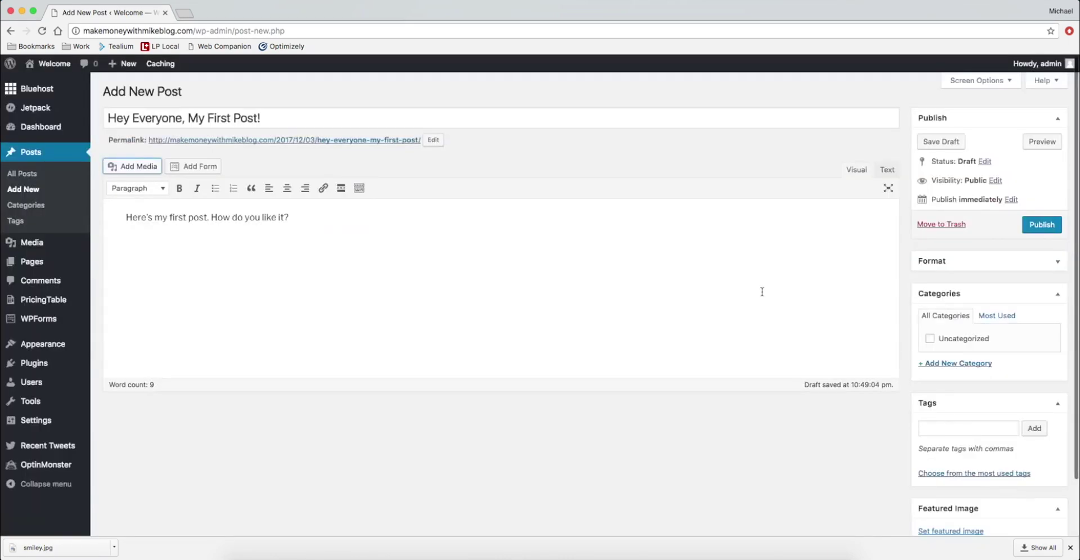
pyautogui.click(1044, 225)
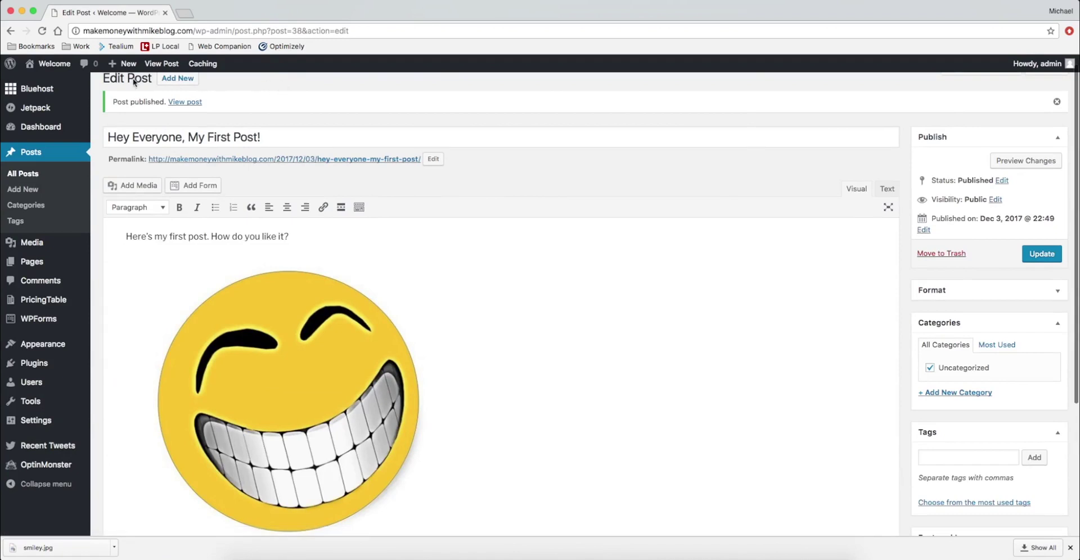
# - Open the live site in a new tab via Visit Site and scroll through the homepage
pyautogui.moveTo(50, 64)
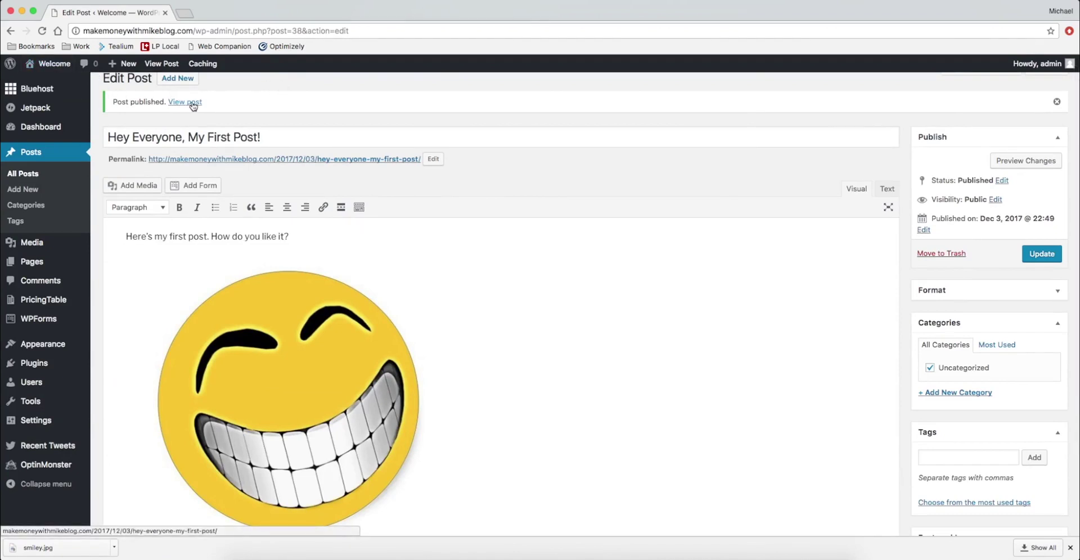
pyautogui.scroll(1, 192, 113)
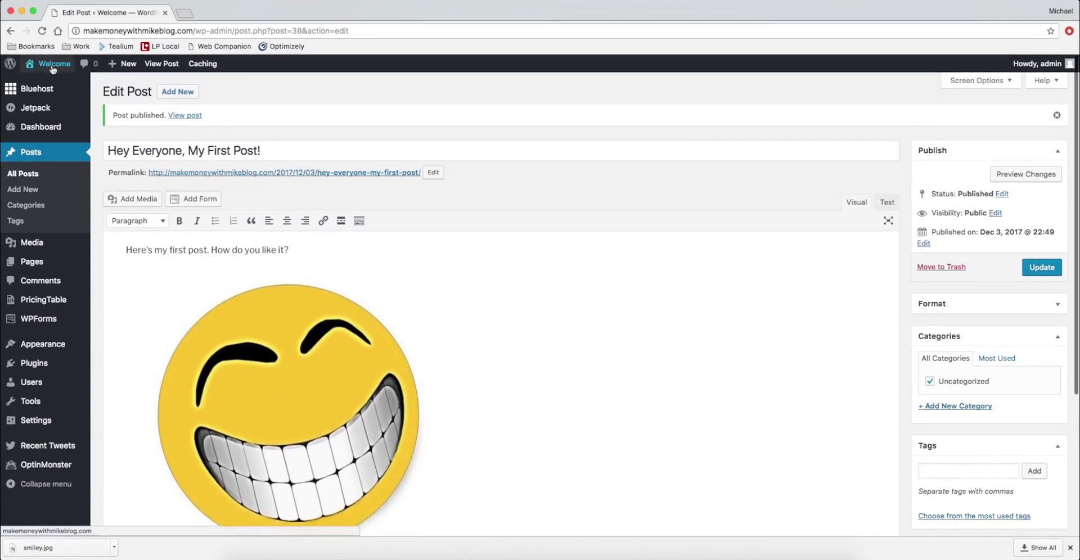
pyautogui.keyDown('super'); pyautogui.click(41, 83); pyautogui.keyUp('super')
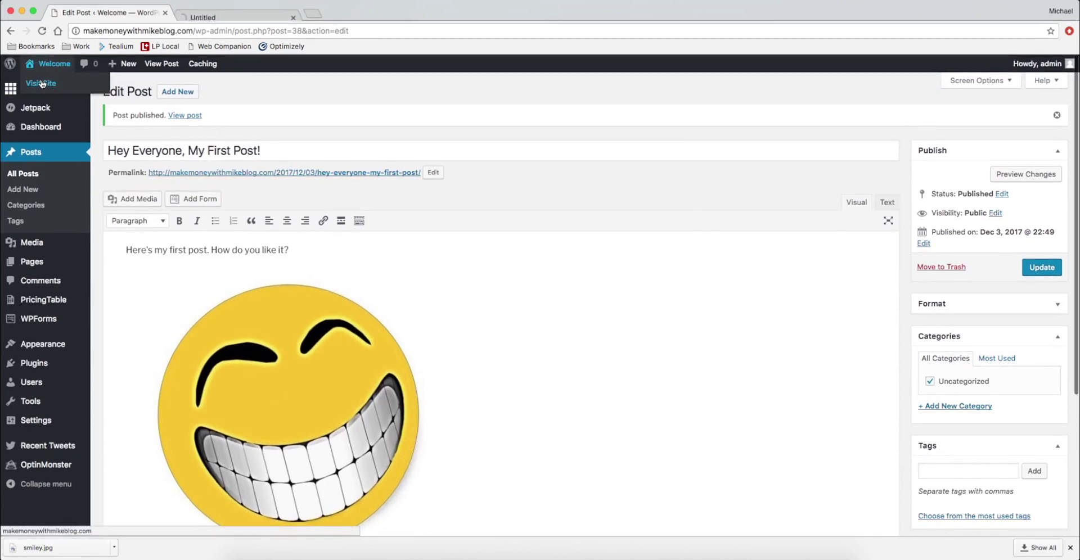
pyautogui.click(211, 12)
pyautogui.scroll(-10, 251, 177)
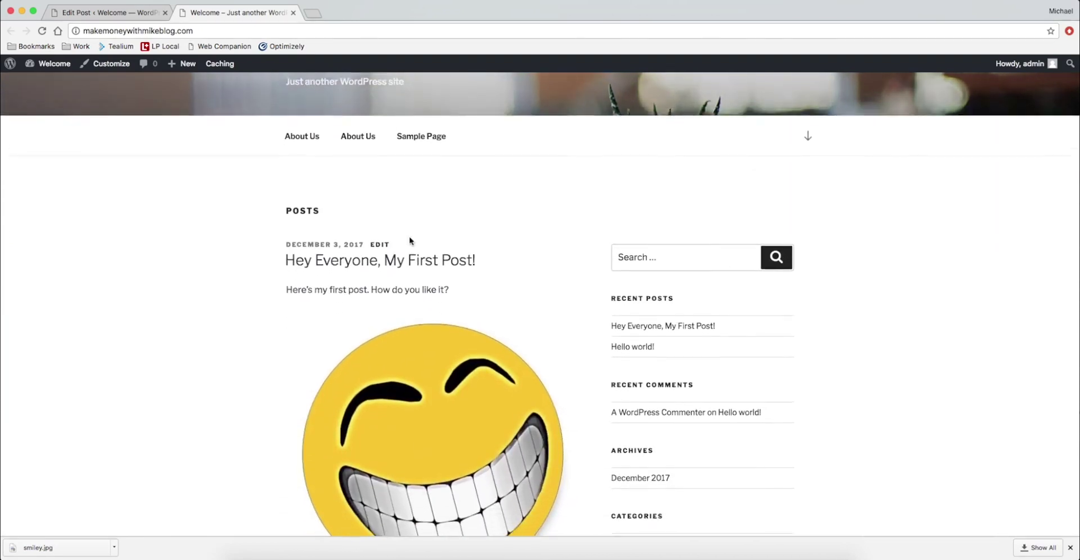
pyautogui.scroll(-3, 428, 253)
pyautogui.scroll(2, 367, 297)
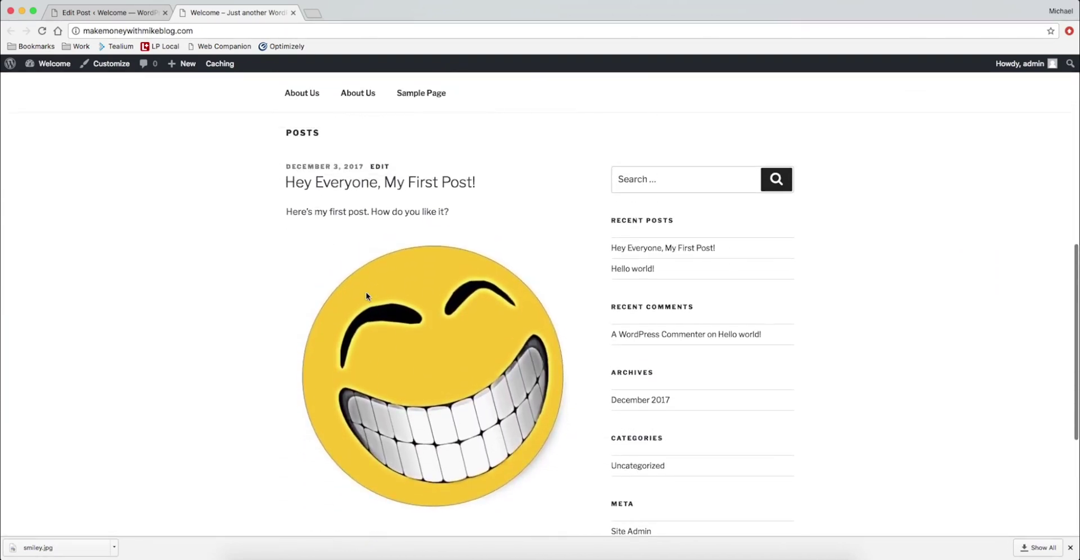
# - View the 'Hey Everyone, My First Post!' page, check the editor tab, then reload the live post
pyautogui.click(366, 190)
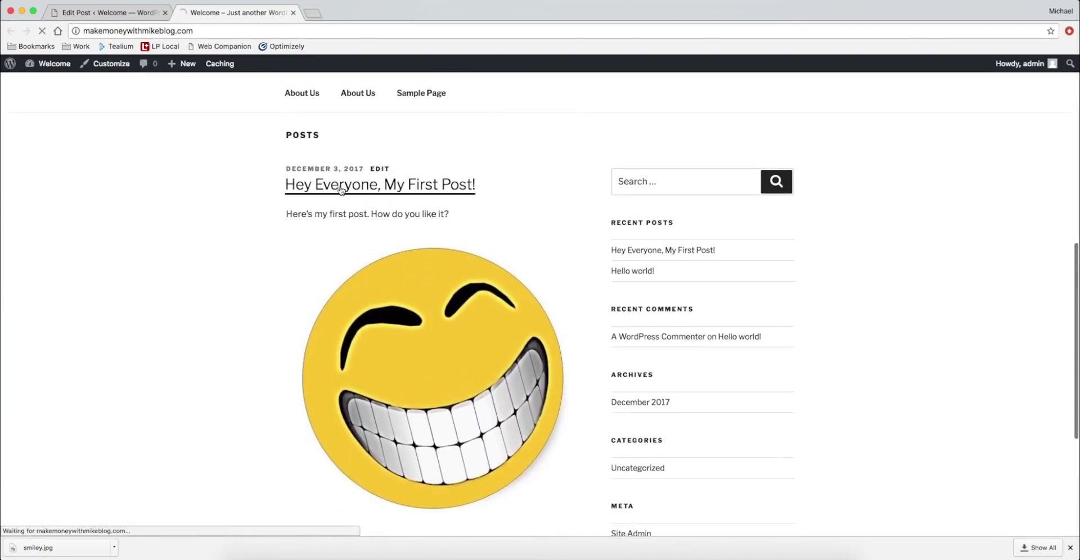
pyautogui.scroll(-5, 281, 223)
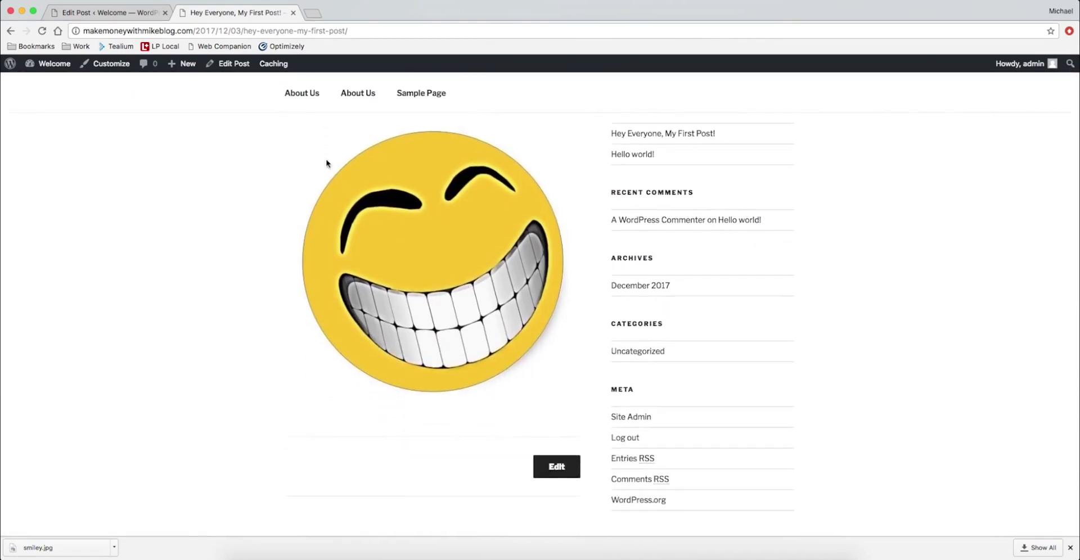
pyautogui.scroll(-10, 333, 142)
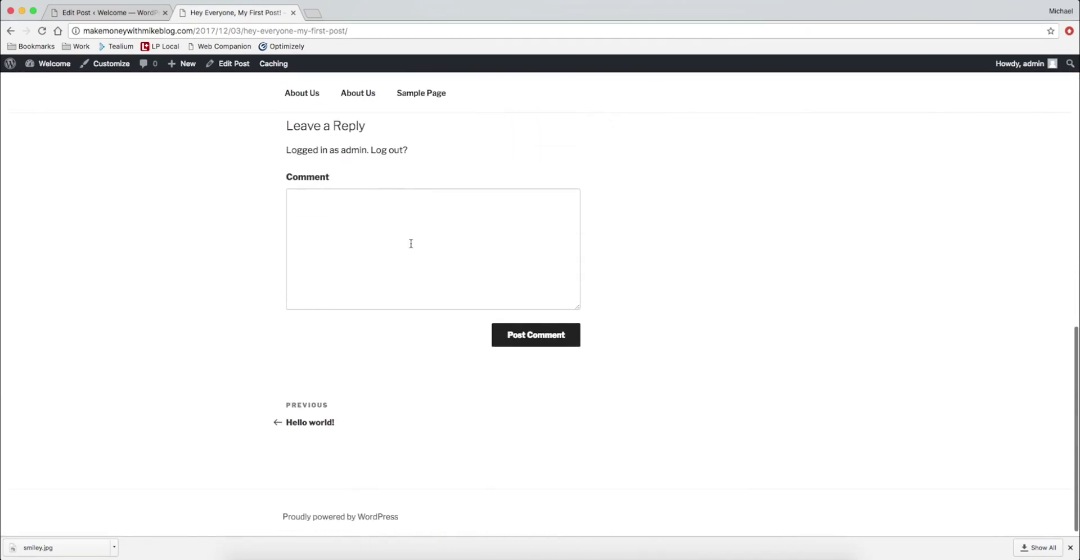
pyautogui.scroll(6, 357, 274)
pyautogui.scroll(6, 358, 274)
pyautogui.click(97, 14)
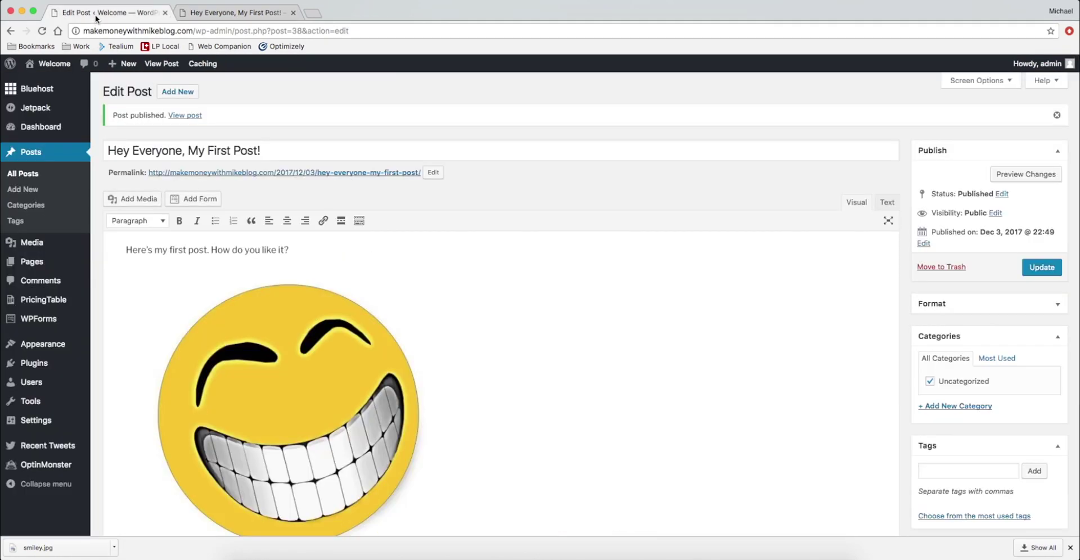
pyautogui.click(227, 19)
pyautogui.press('super+r')
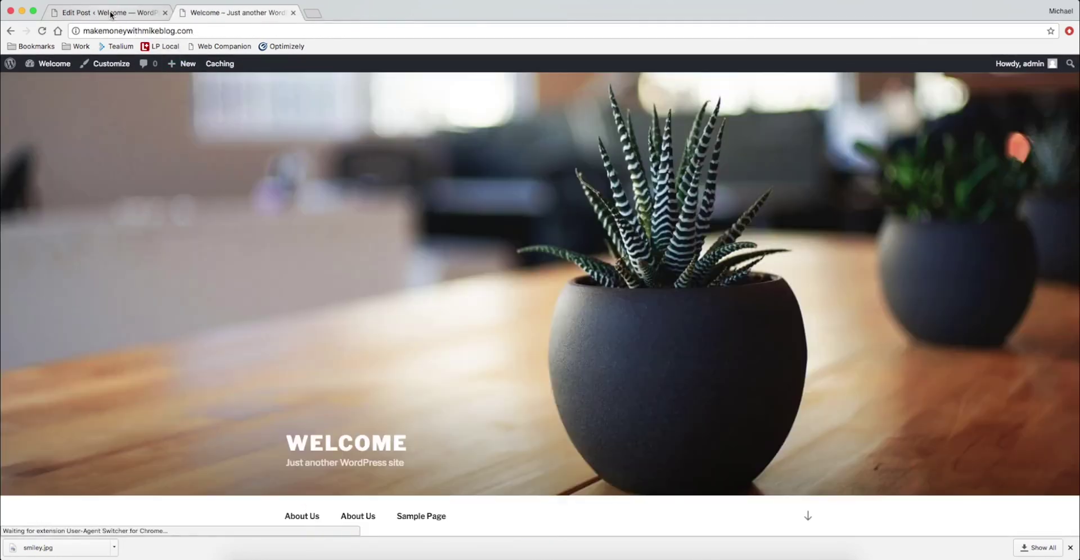
# - Find Precious Lite among the WordPress.org themes, install it, and activate it
pyautogui.click(106, 13)
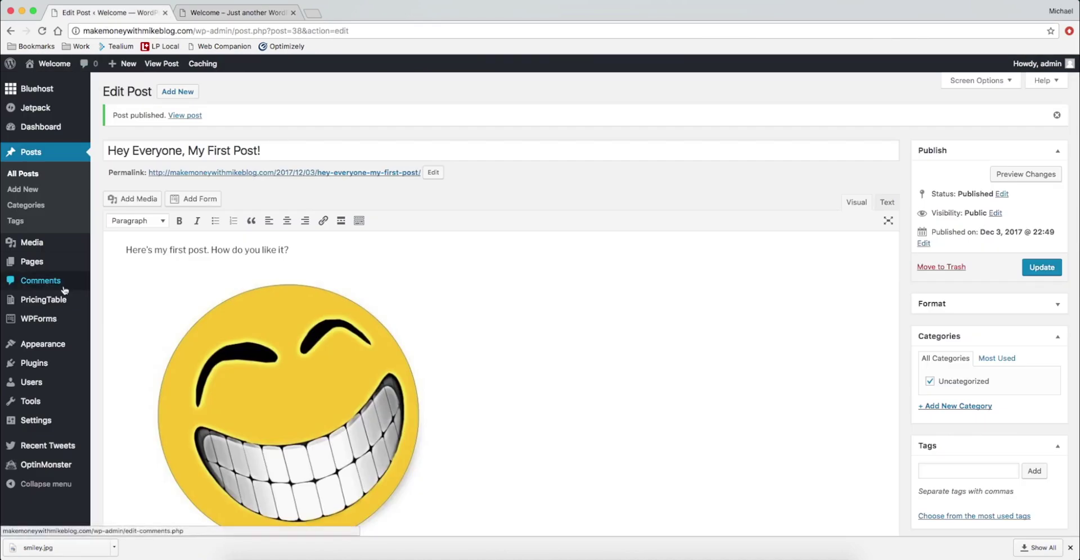
pyautogui.moveTo(48, 347)
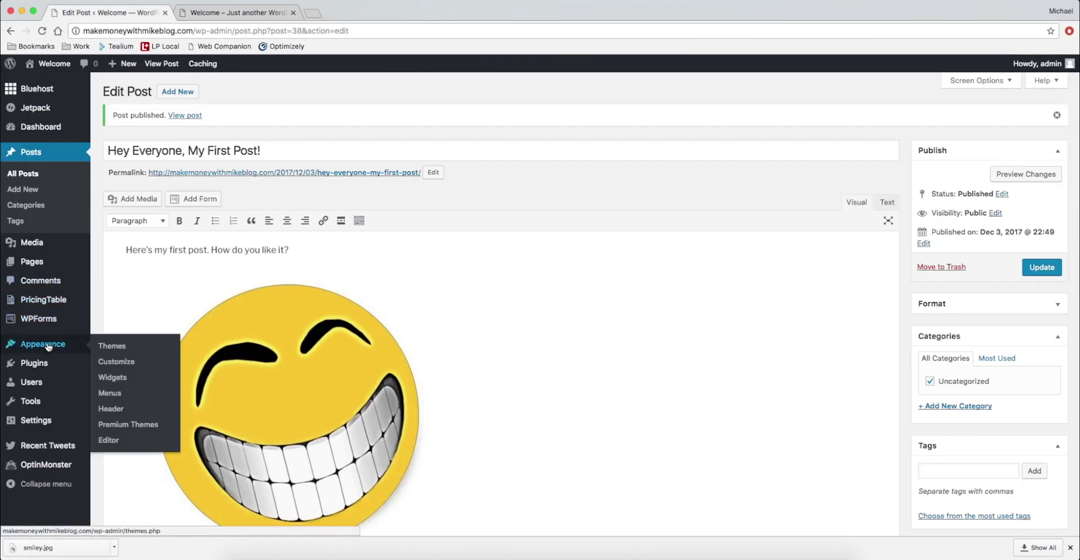
pyautogui.click(116, 347)
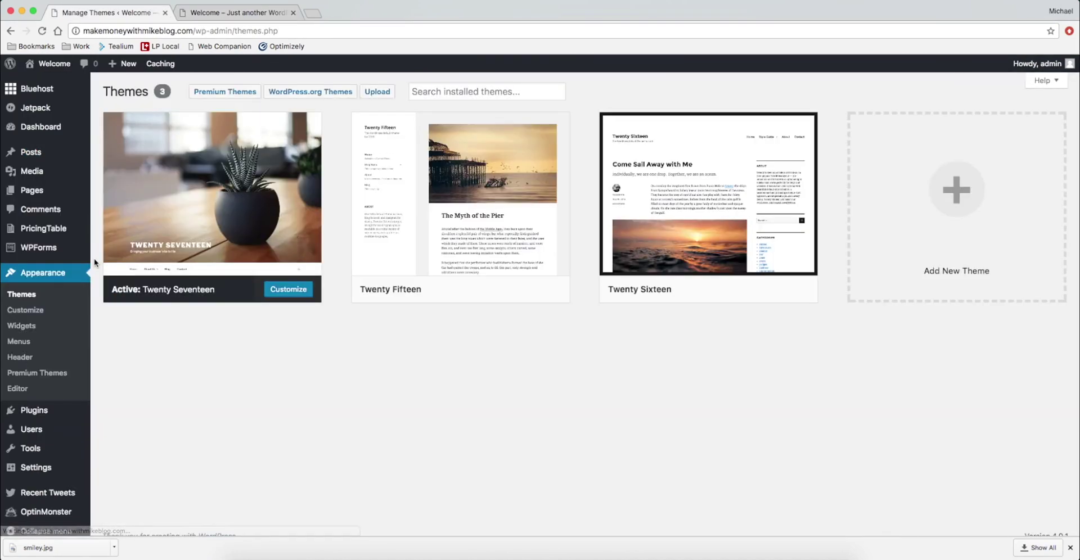
pyautogui.click(307, 95)
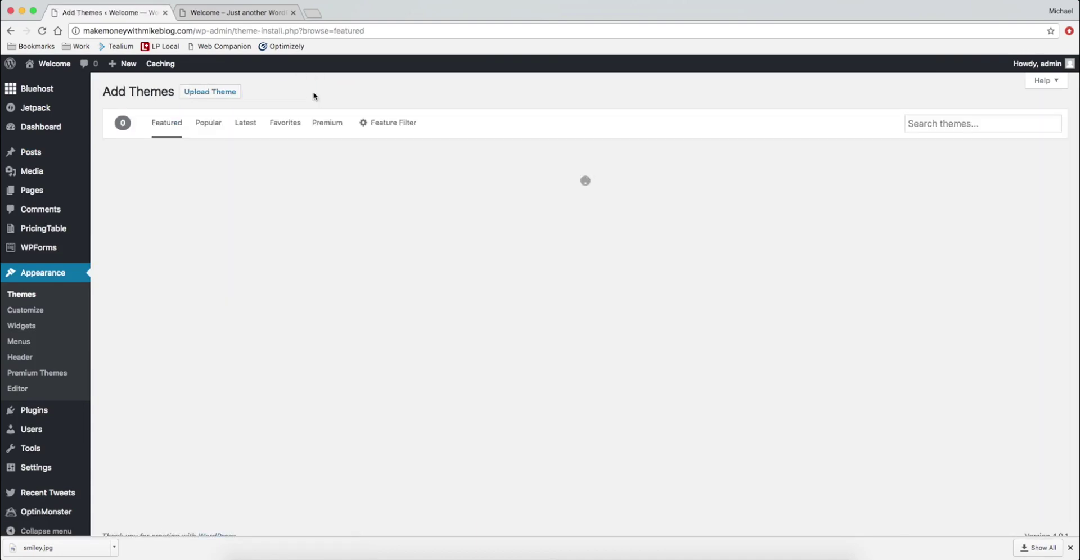
pyautogui.scroll(-5, 338, 264)
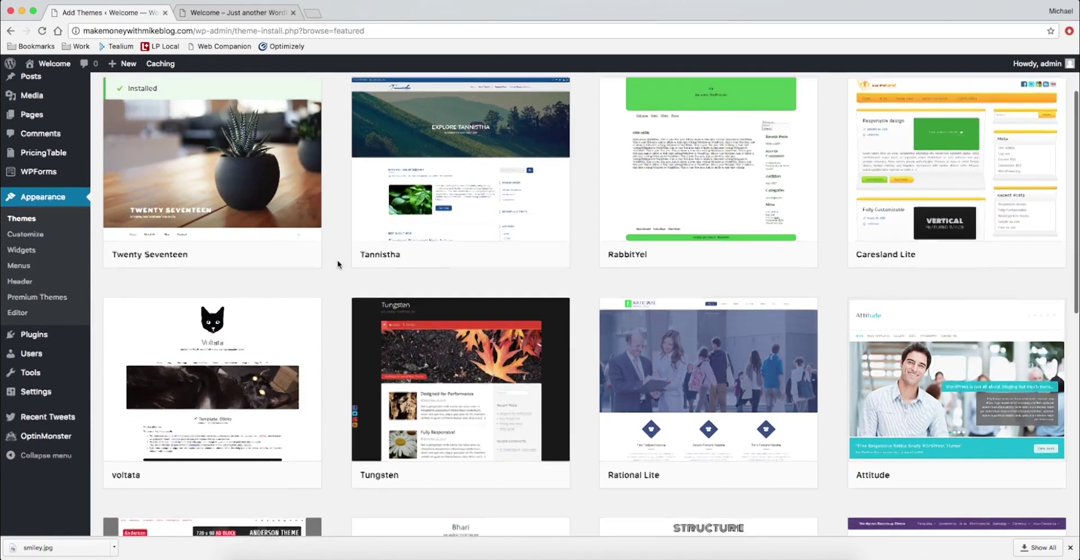
pyautogui.scroll(-10, 338, 265)
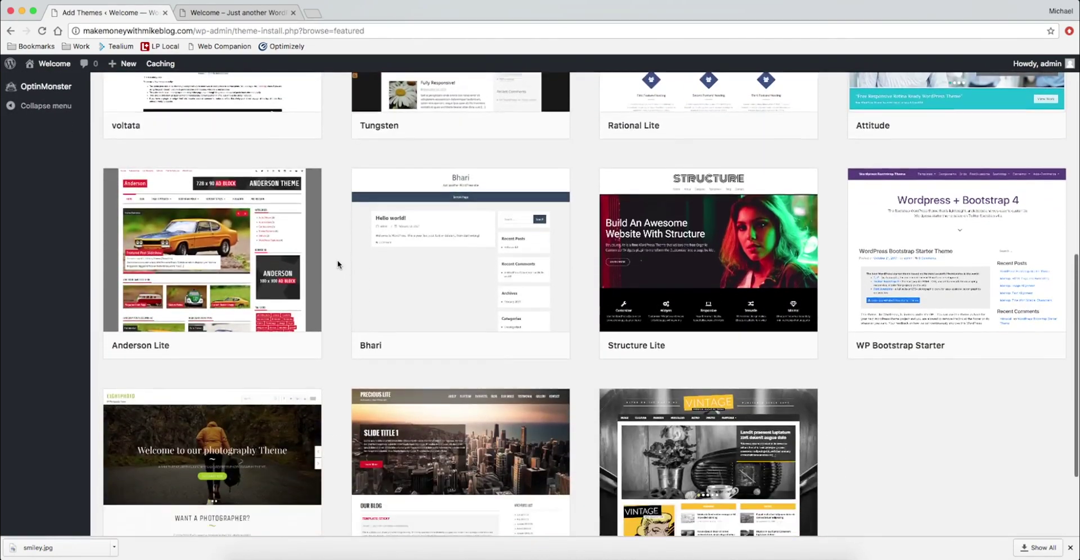
pyautogui.scroll(-1, 337, 264)
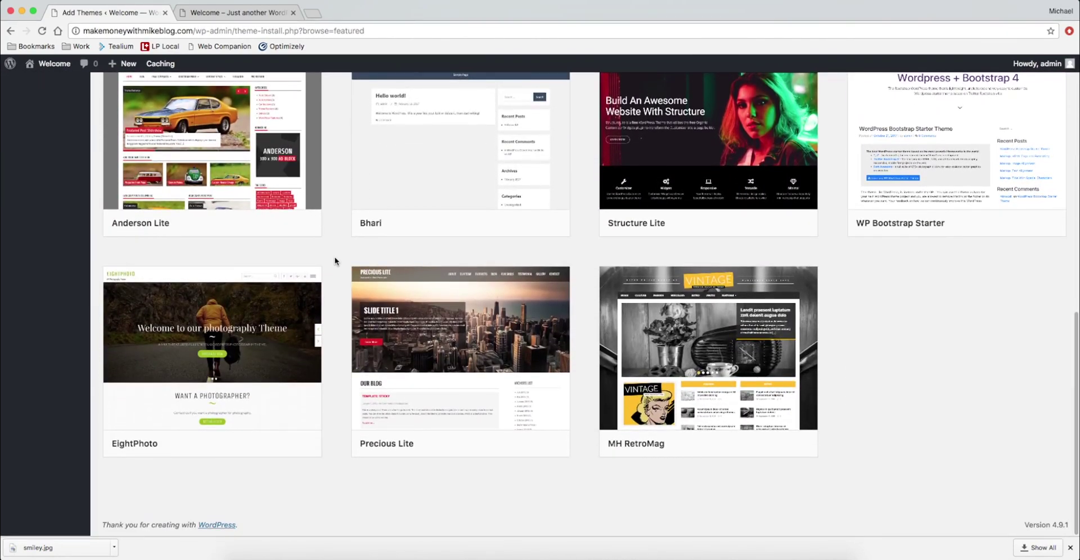
pyautogui.moveTo(489, 408)
pyautogui.click(498, 443)
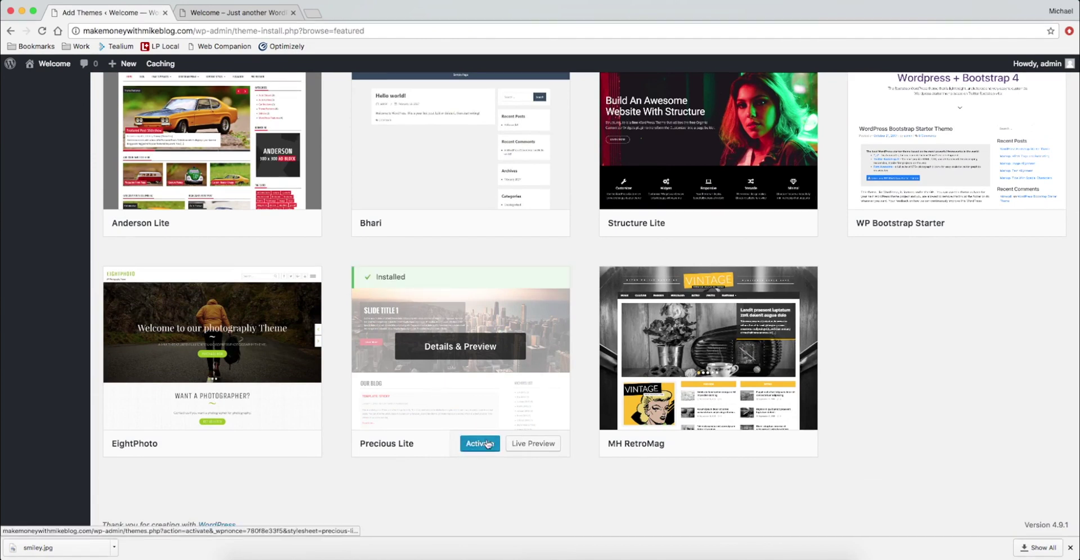
pyautogui.click(482, 444)
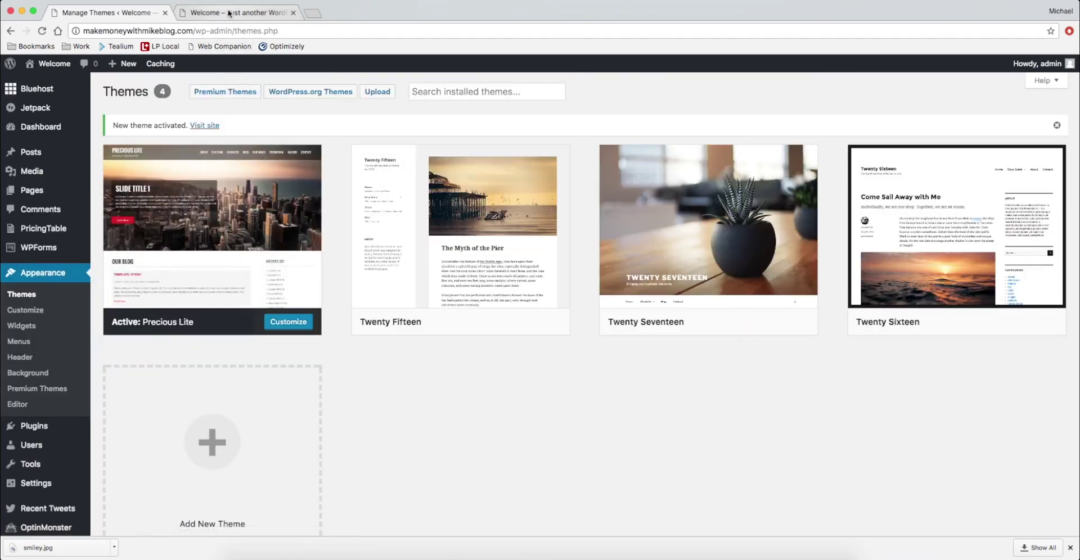
# - Reload the live site in Precious Lite and open 'Hey Everyone, My First Post!' showing its smiley image
pyautogui.click(229, 14)
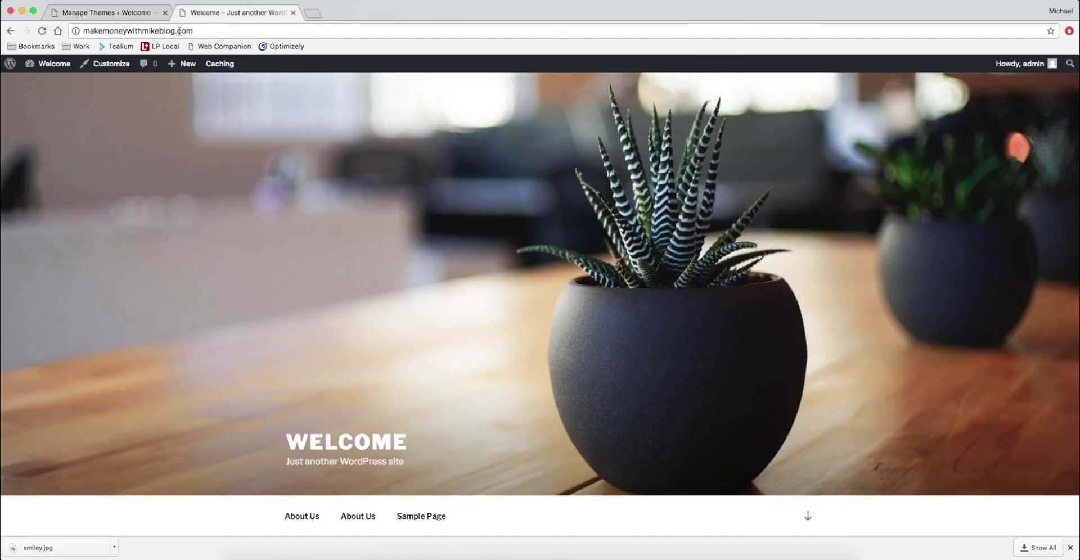
pyautogui.click(42, 30)
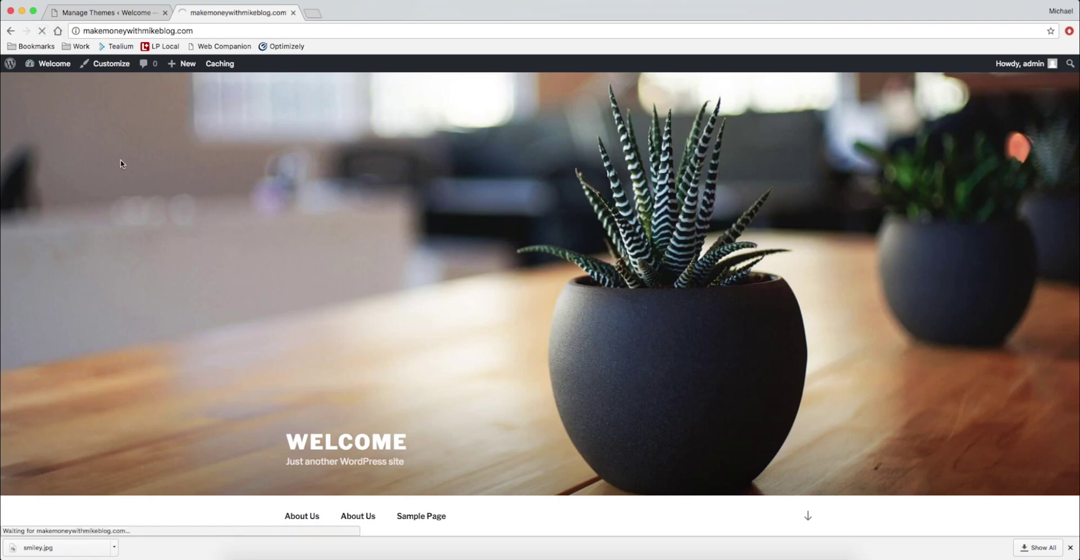
pyautogui.scroll(-5, 339, 211)
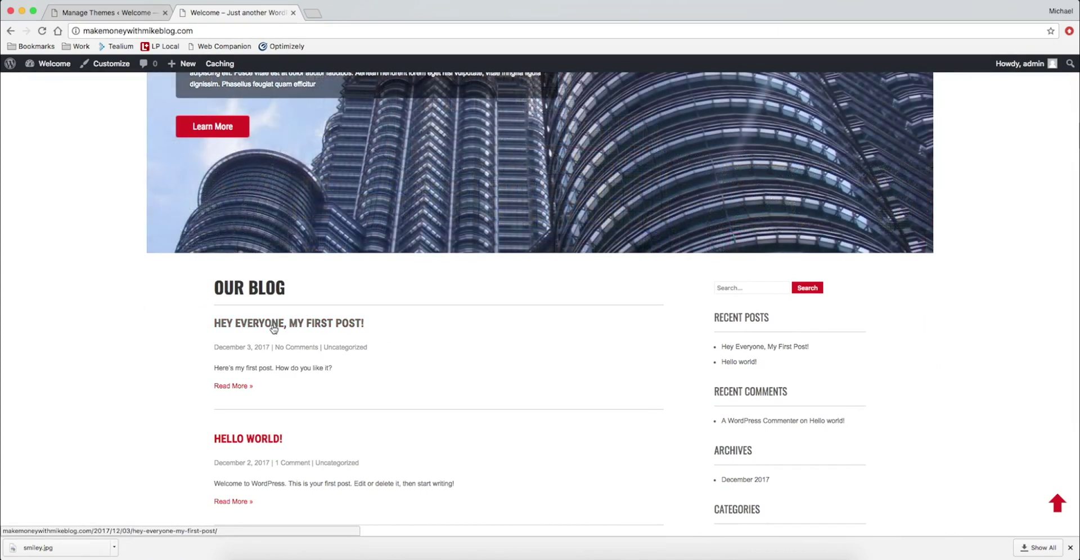
pyautogui.scroll(-1, 274, 329)
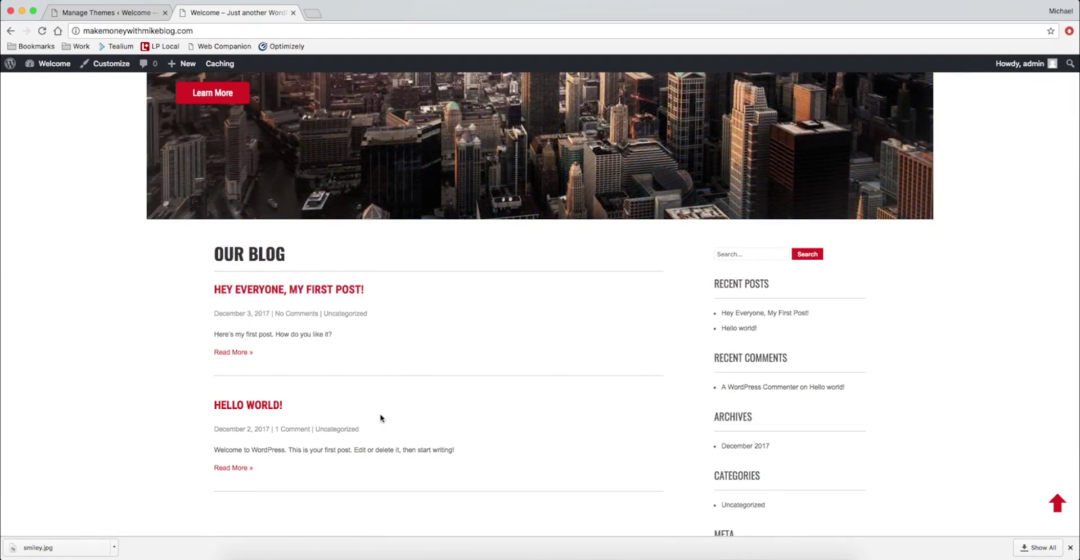
pyautogui.click(292, 289)
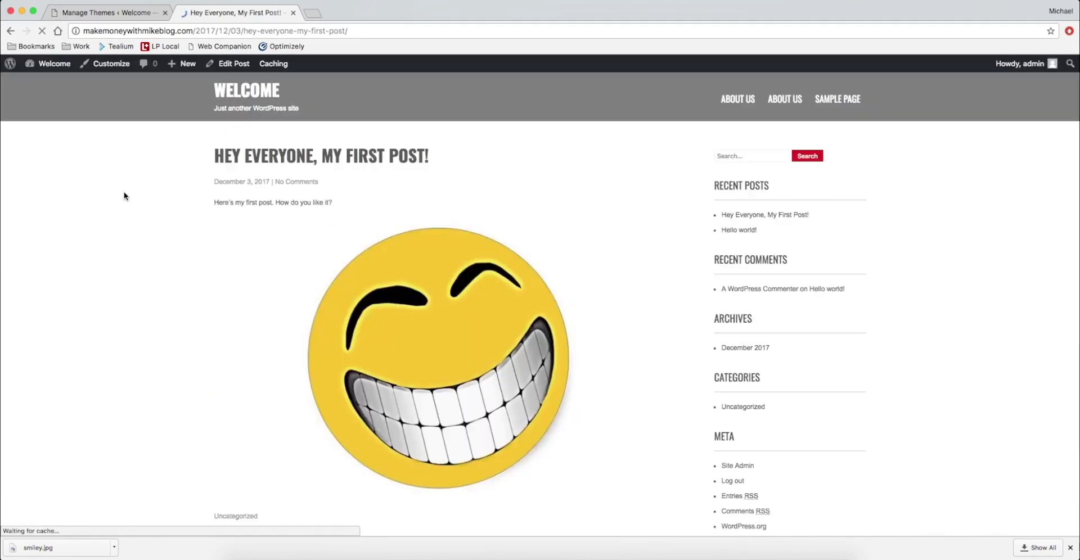
pyautogui.scroll(-2, 124, 196)
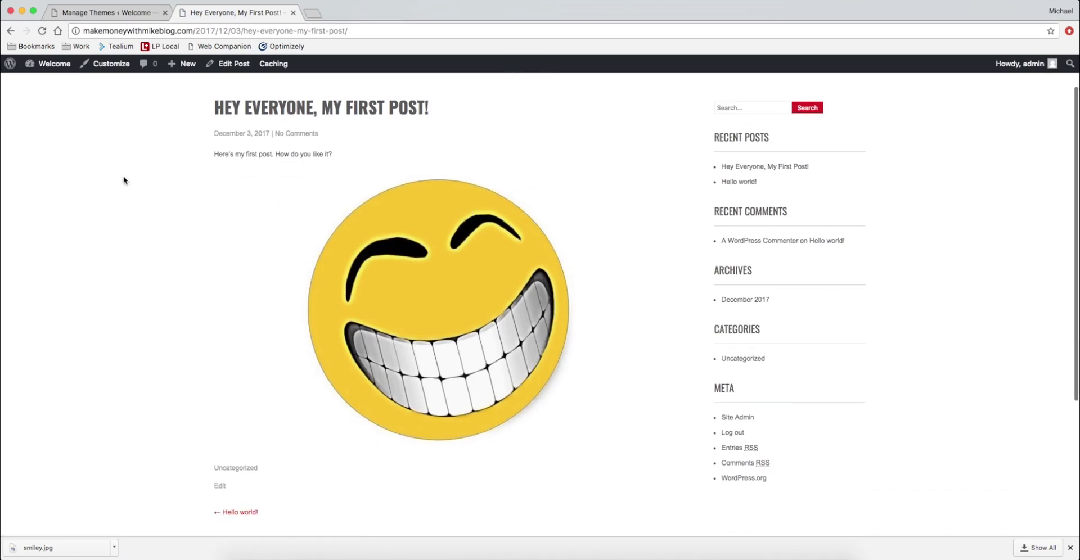